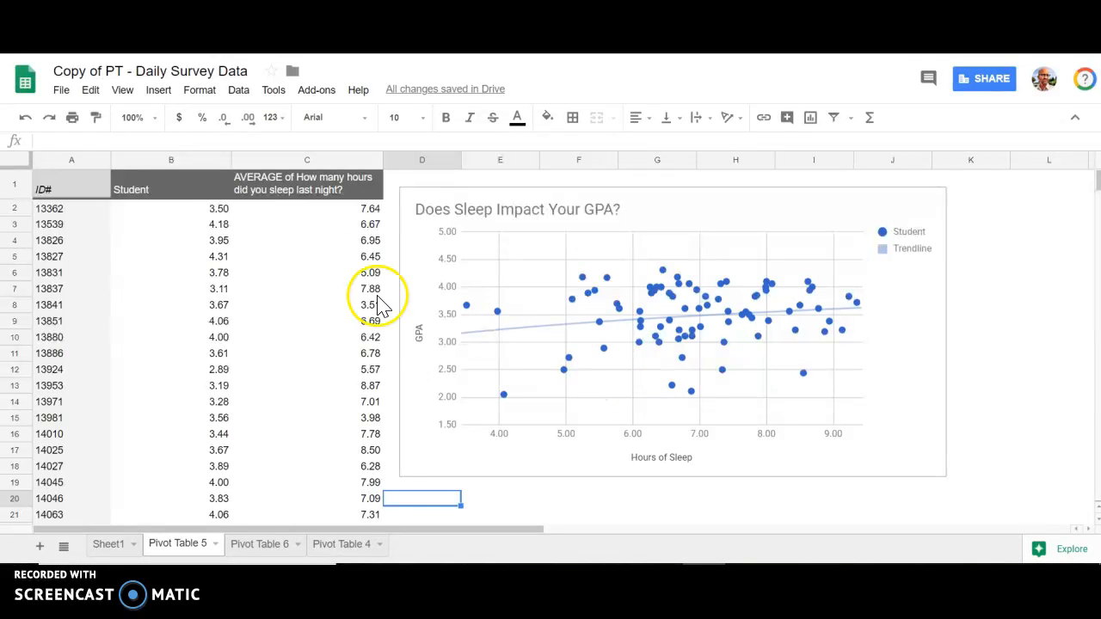
# - Review the pivot setup and sleep chart on Pivot Table 5, and the GPA charts on Pivot Table 6 and Pivot Table 4
pyautogui.click(78, 188)
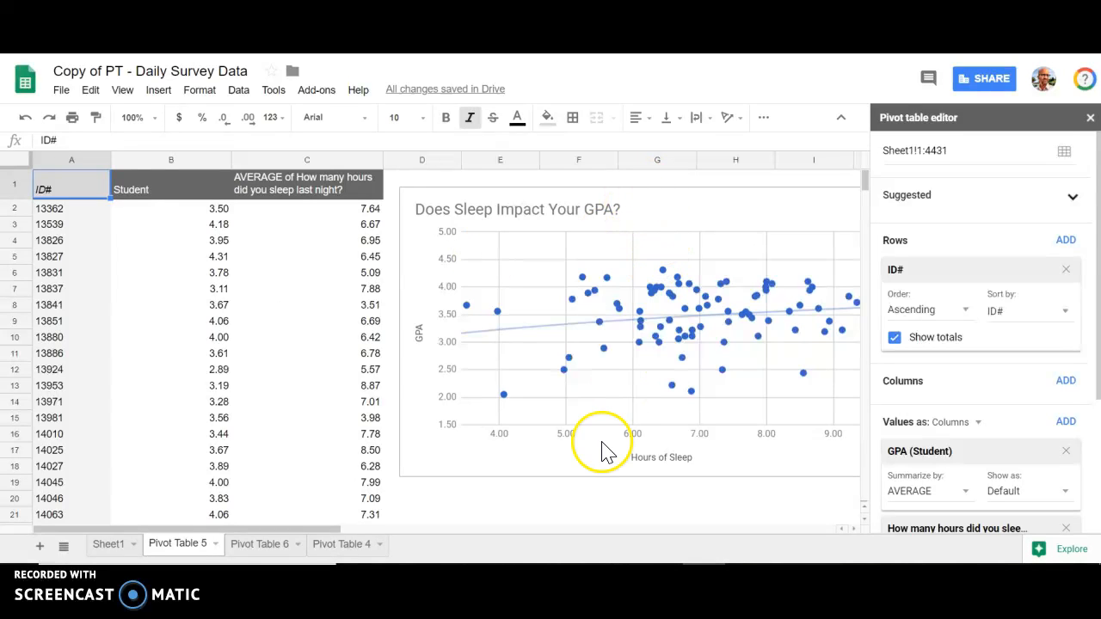
pyautogui.click(599, 506)
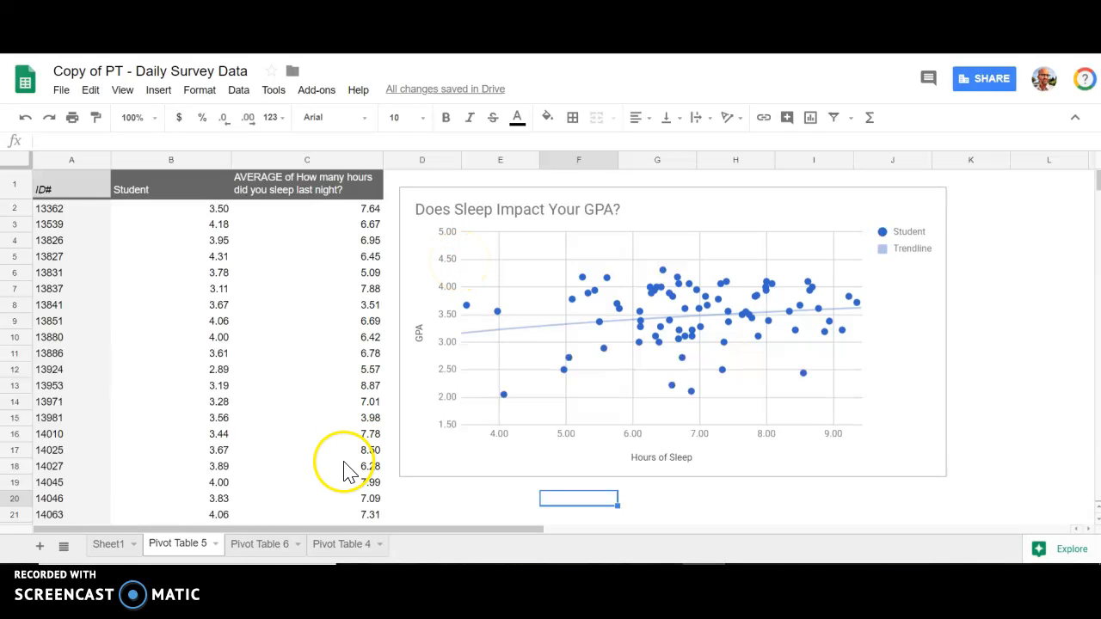
pyautogui.click(261, 545)
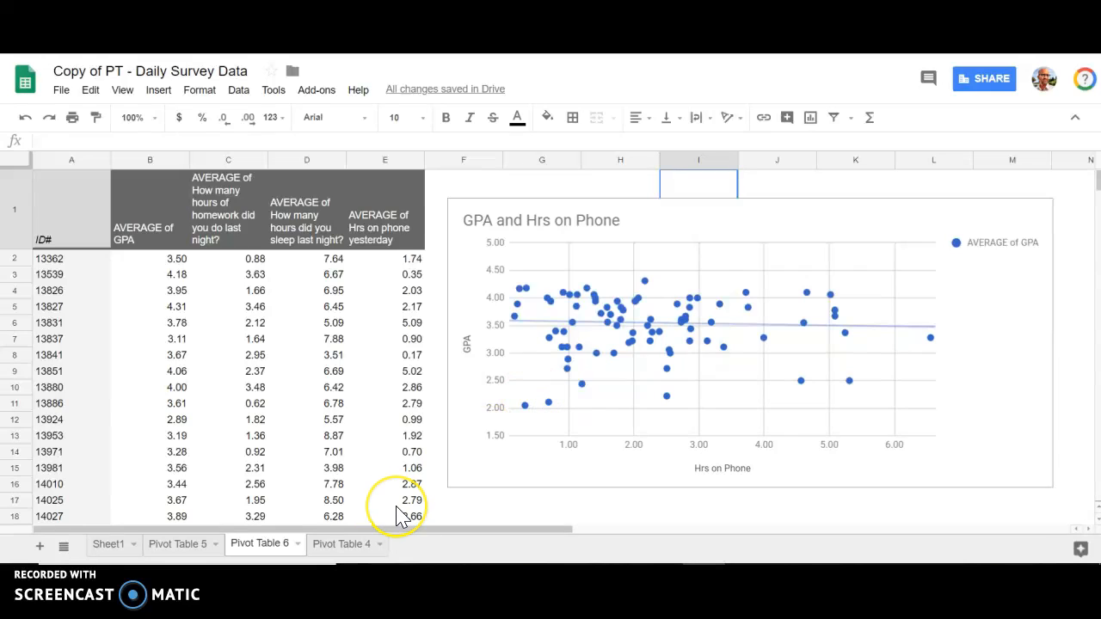
pyautogui.click(339, 543)
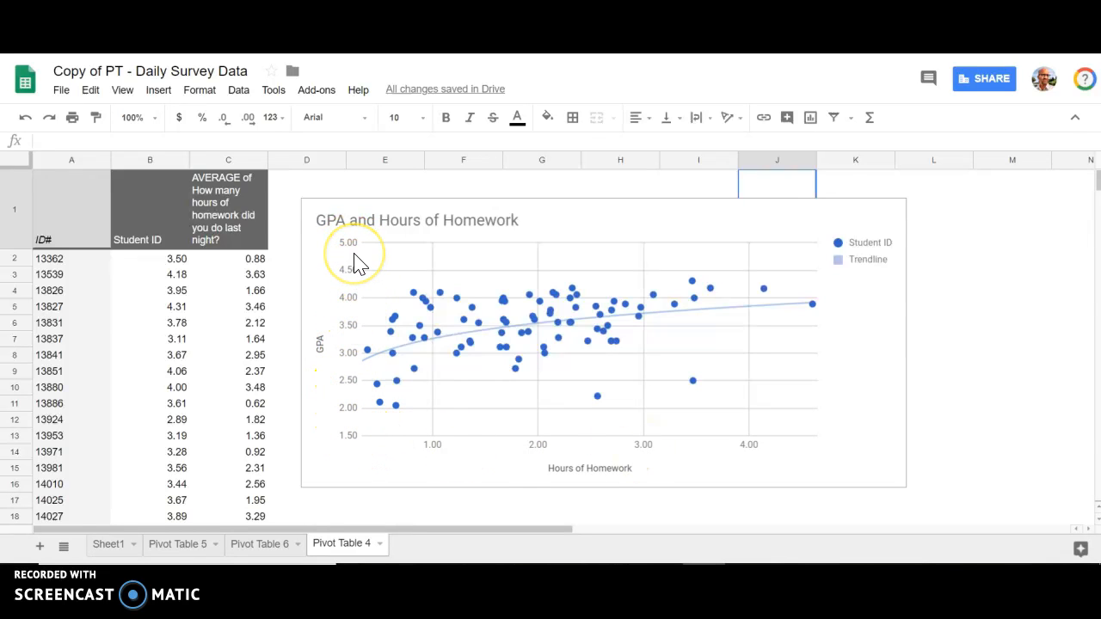
# - Create a new pivot table from all of the Sheet1 data, with ID# as its rows
pyautogui.click(105, 544)
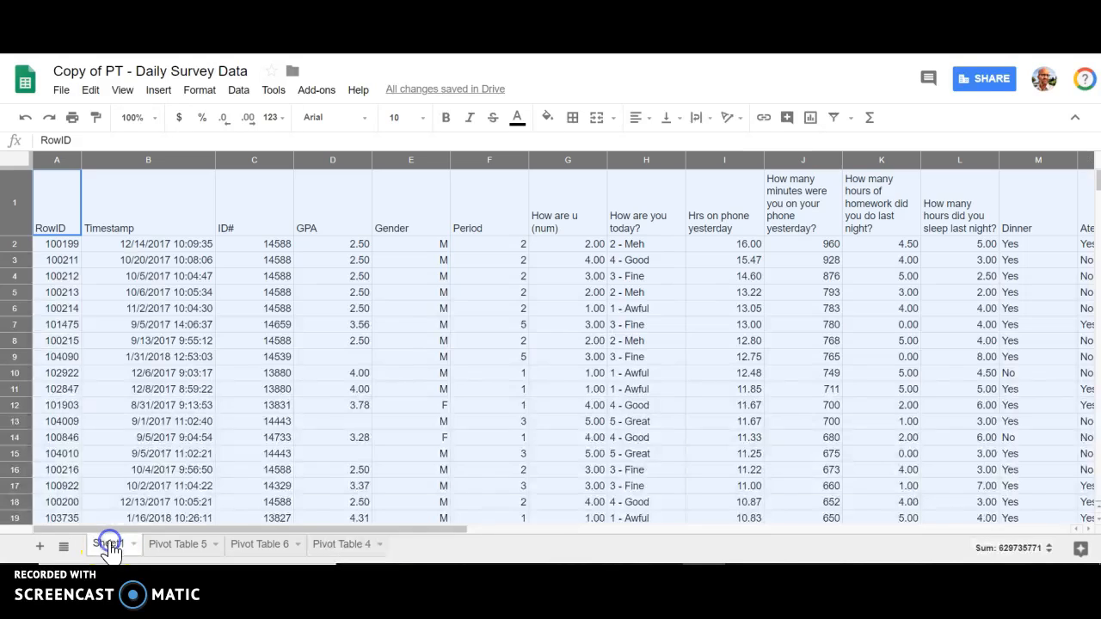
pyautogui.click(158, 90)
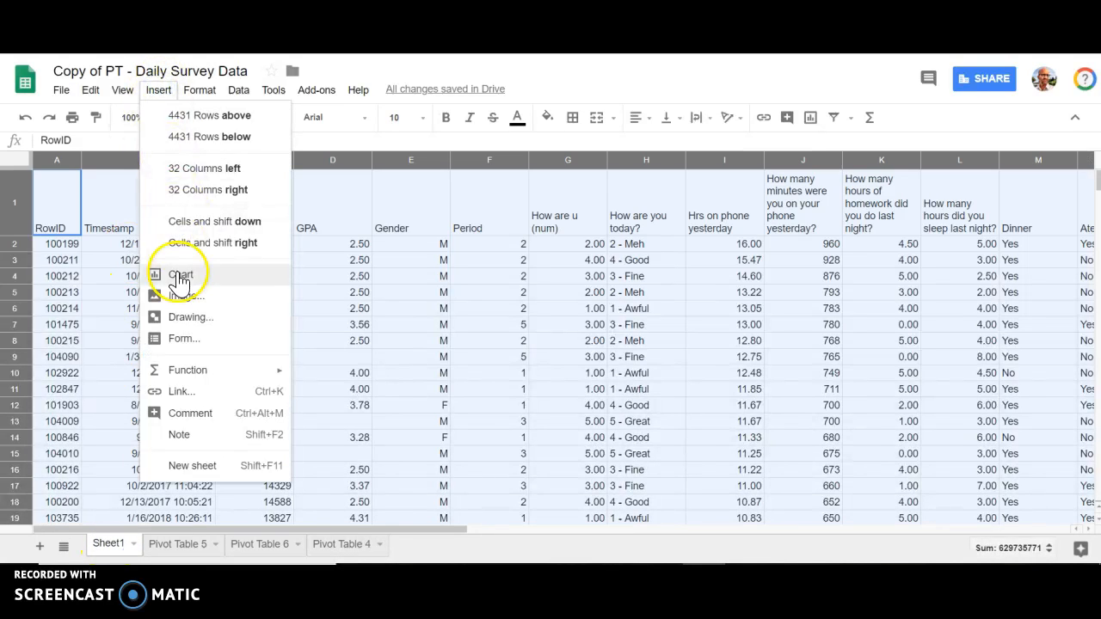
pyautogui.moveTo(238, 90)
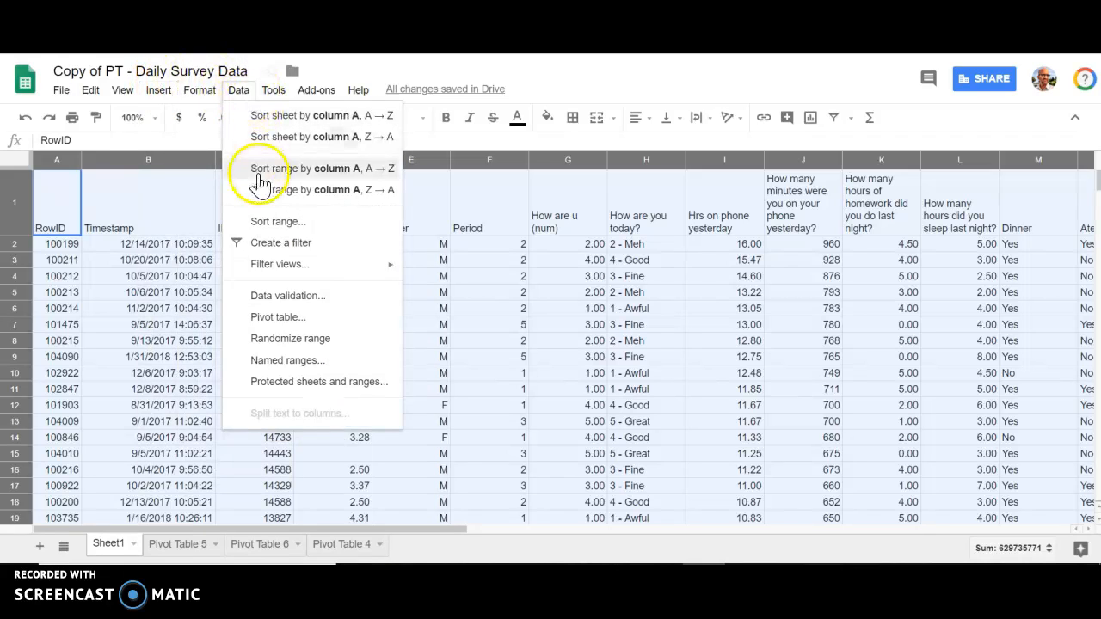
pyautogui.click(294, 326)
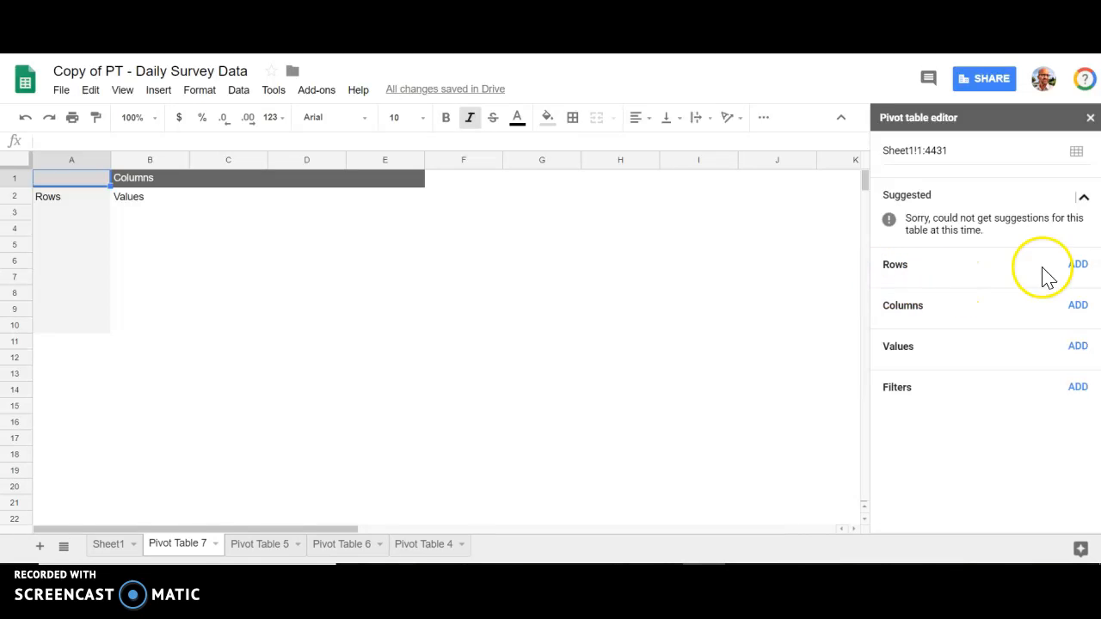
pyautogui.click(1079, 266)
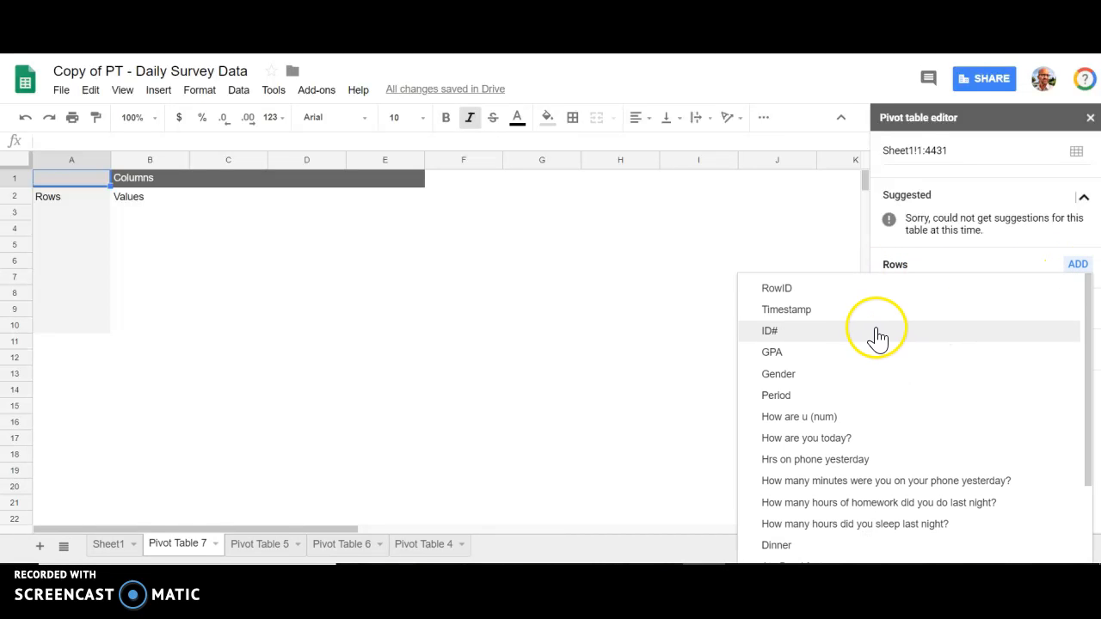
pyautogui.click(848, 333)
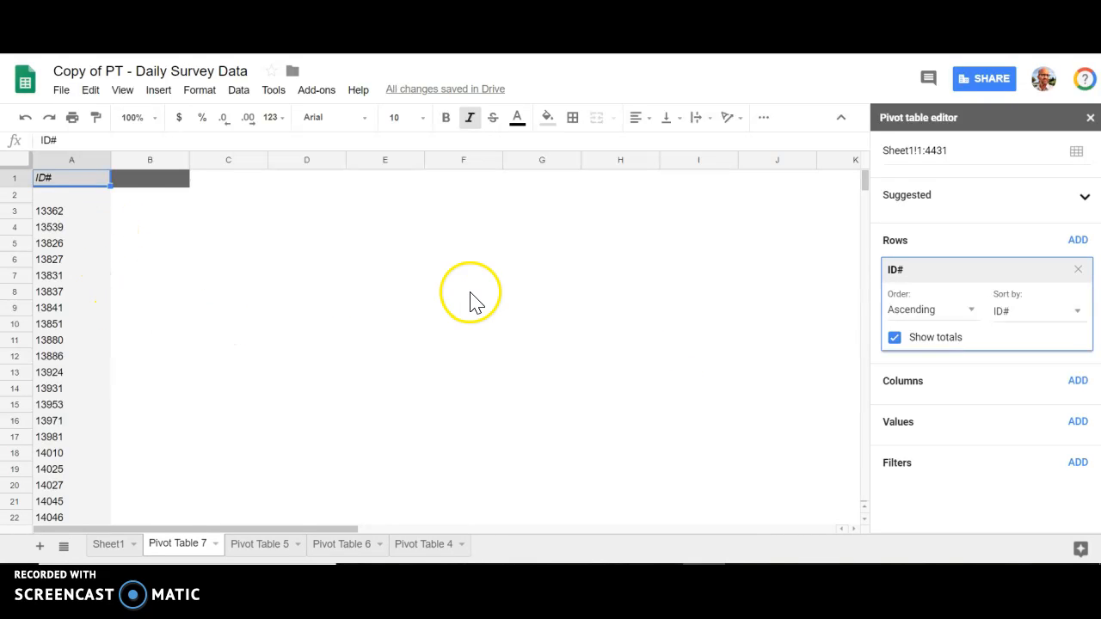
# - Add GPA to the pivot table's values, summarized by AVERAGE
pyautogui.click(1077, 421)
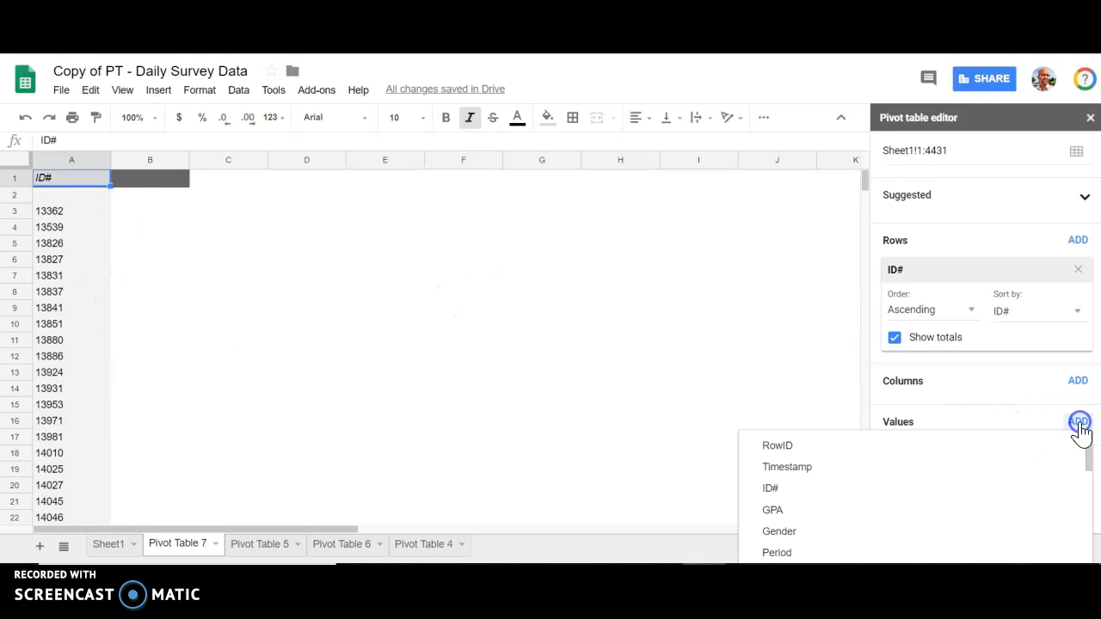
pyautogui.click(831, 510)
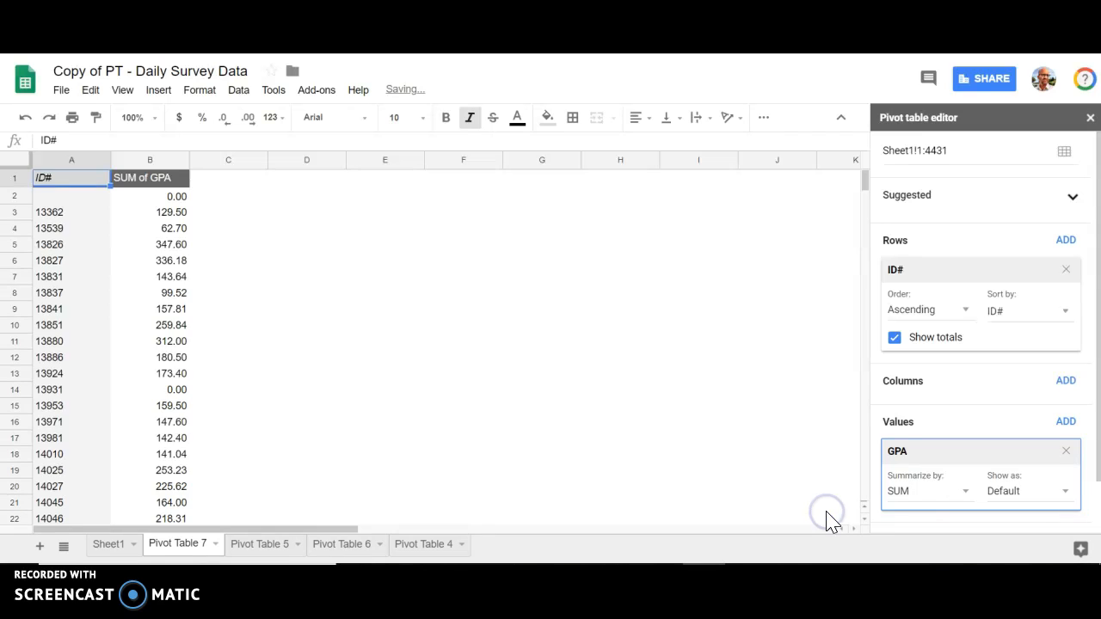
pyautogui.click(939, 501)
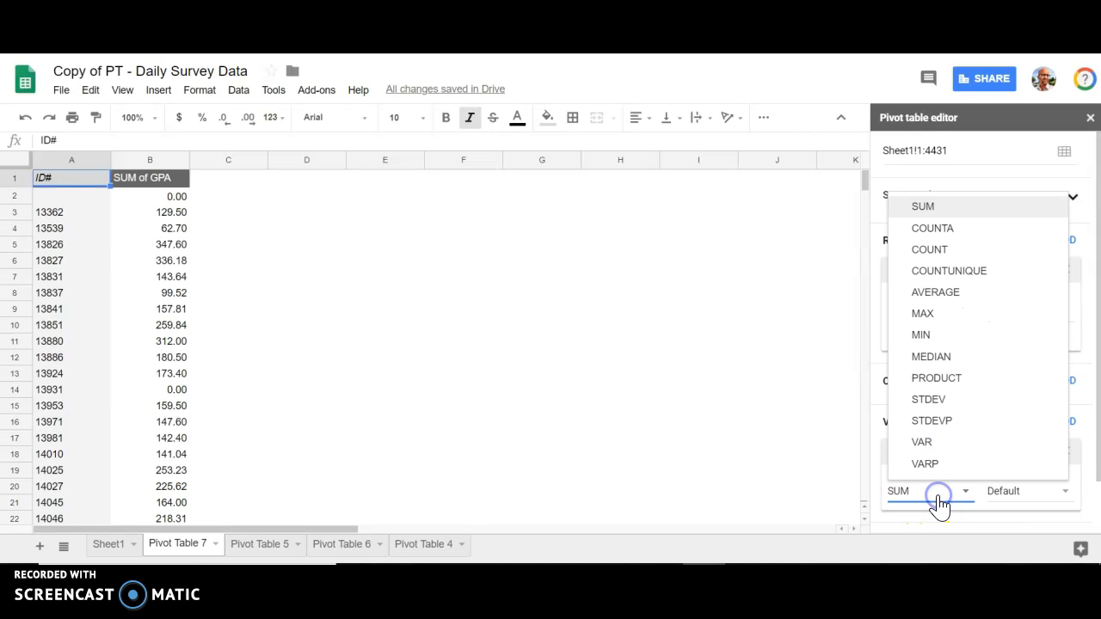
pyautogui.click(956, 297)
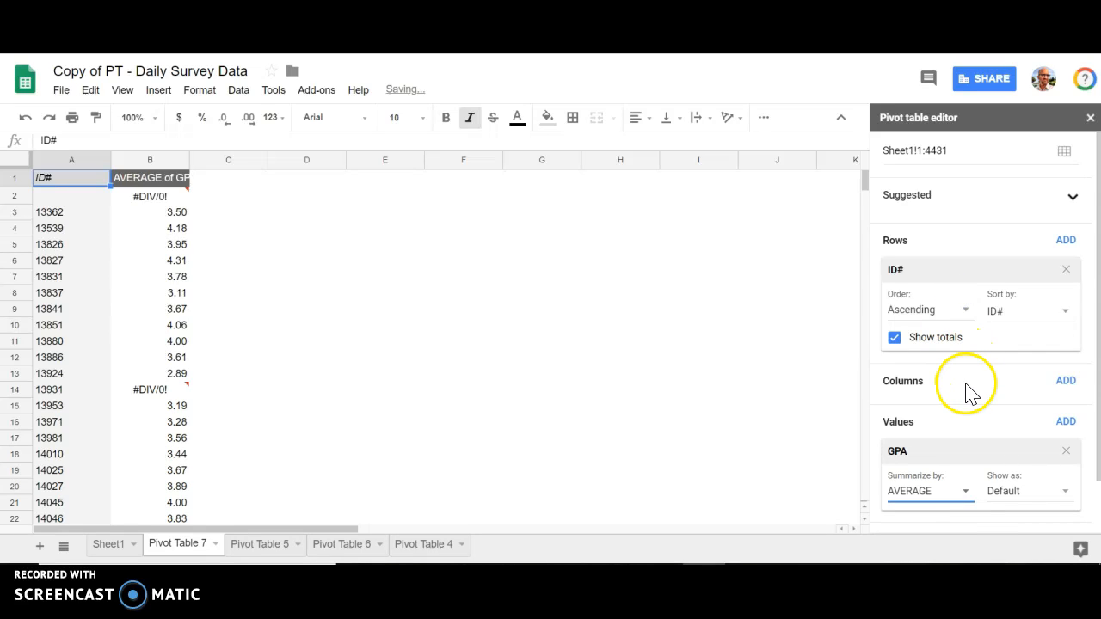
# - Add How are u (num) as a second pivot table value, summarized by AVERAGE
pyautogui.click(1066, 421)
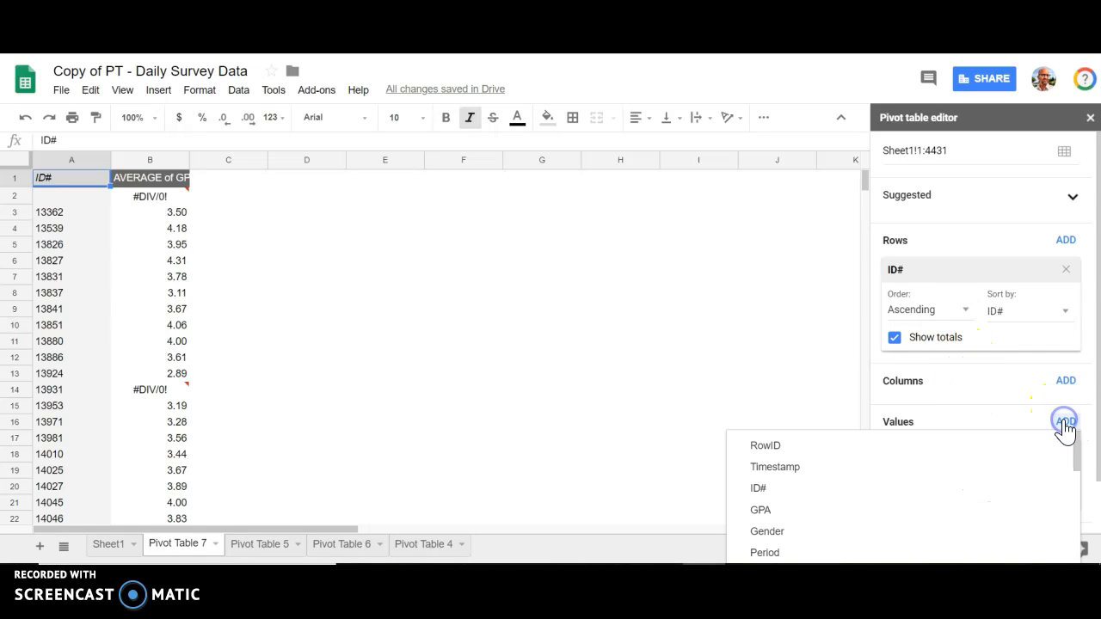
pyautogui.scroll(-2, 921, 487)
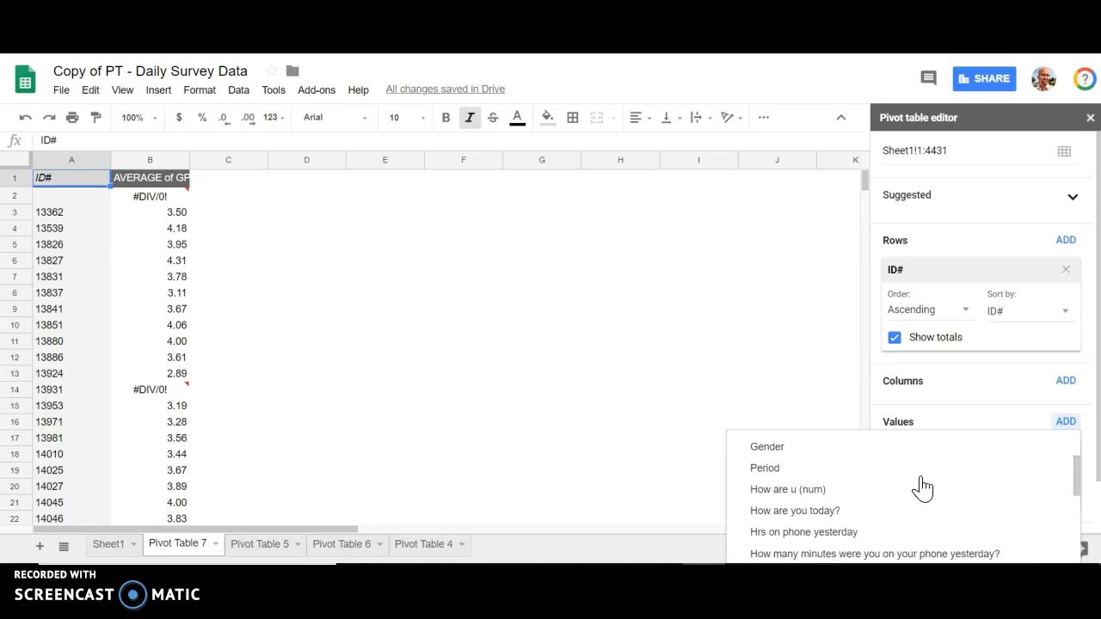
pyautogui.scroll(-1, 921, 486)
pyautogui.click(846, 471)
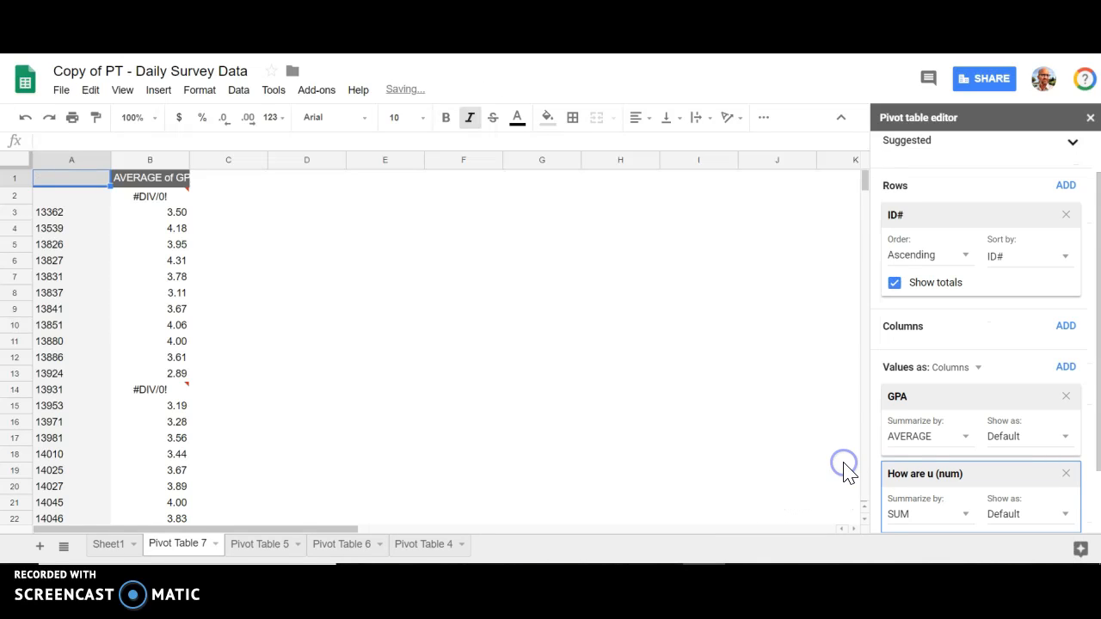
pyautogui.click(940, 519)
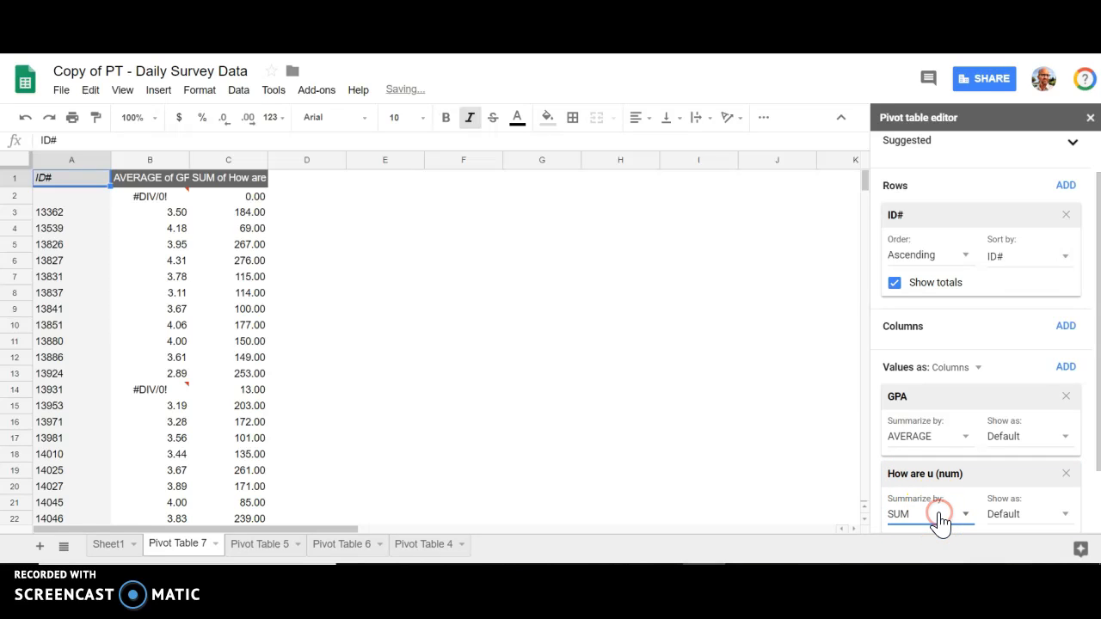
pyautogui.click(967, 516)
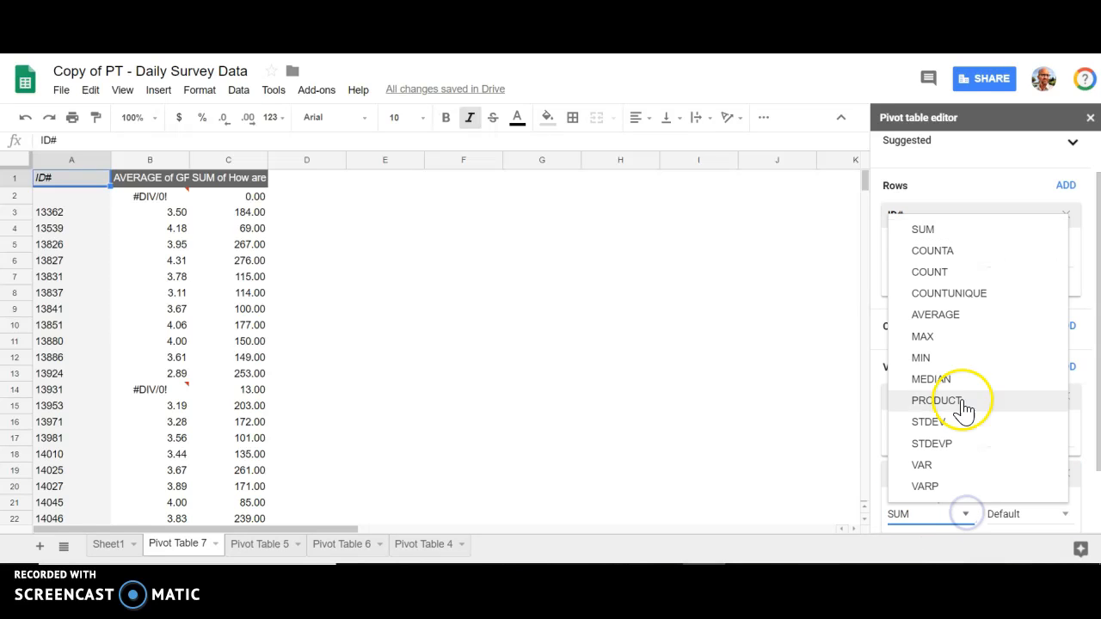
pyautogui.click(961, 317)
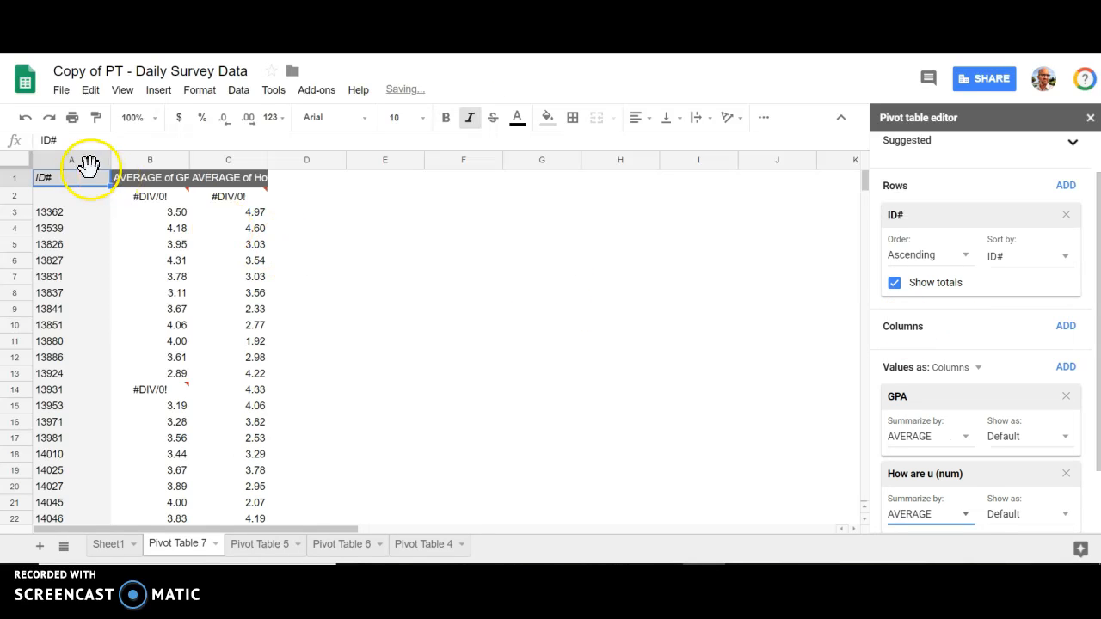
# - Wrap the text of the pivot table's header row
pyautogui.click(15, 178)
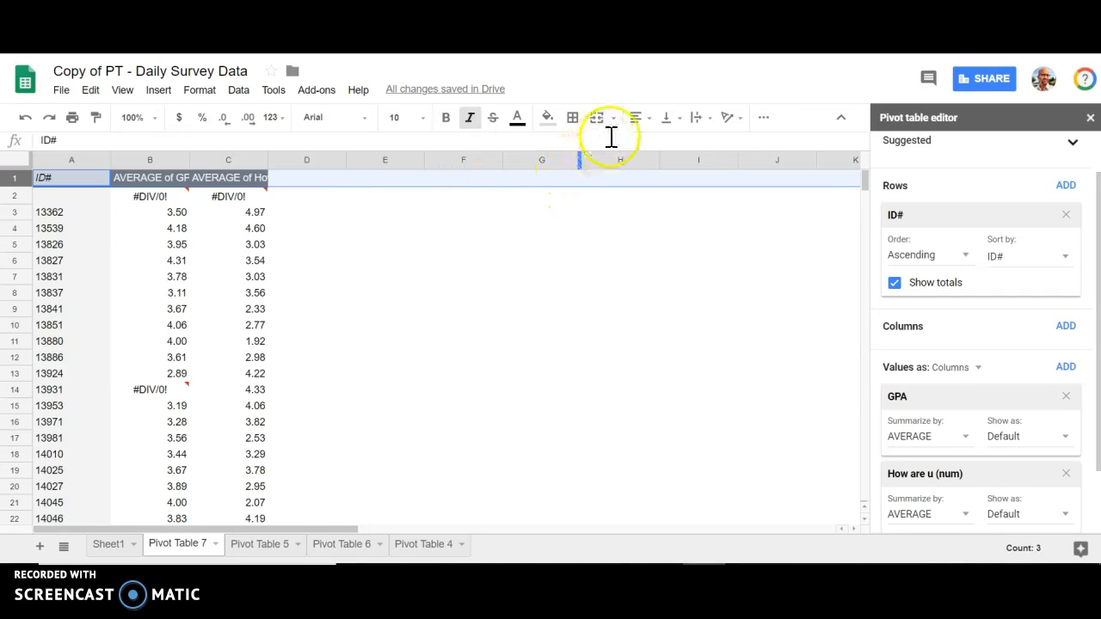
pyautogui.click(760, 125)
pyautogui.click(761, 125)
pyautogui.click(699, 129)
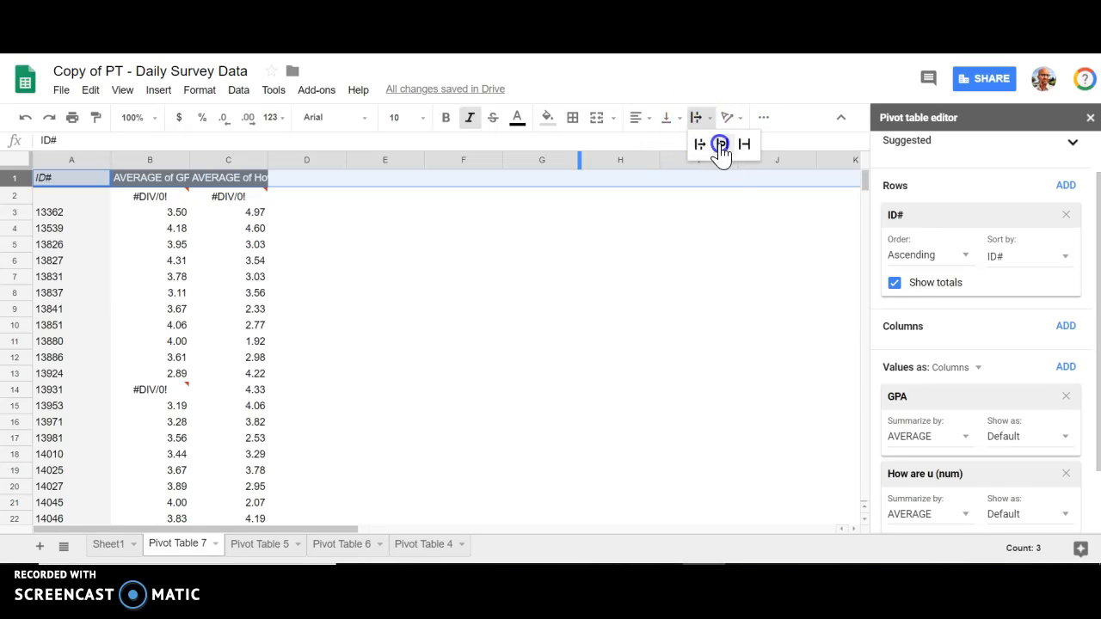
pyautogui.click(720, 145)
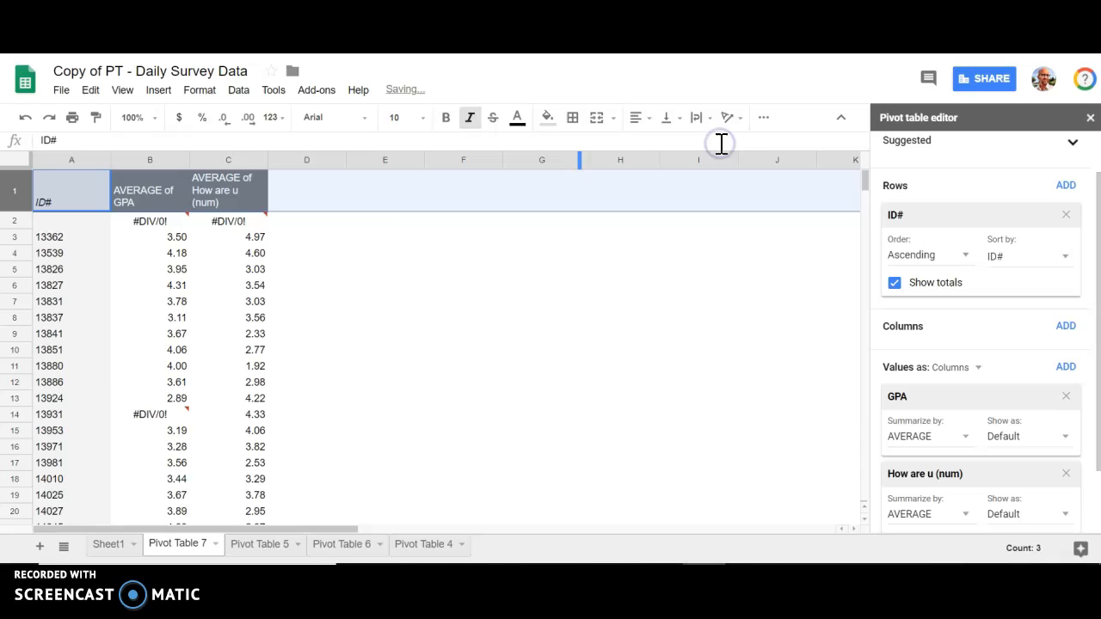
pyautogui.click(365, 284)
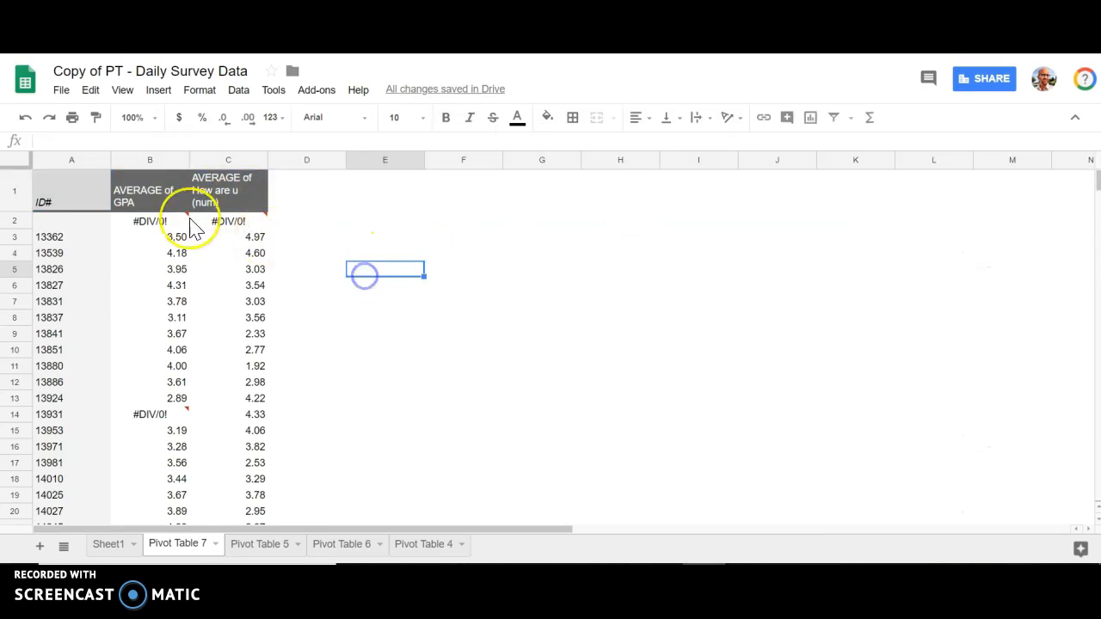
# - Add an ID# filter to the pivot table that excludes (Blanks)
pyautogui.click(102, 192)
pyautogui.scroll(-1, 1018, 391)
pyautogui.scroll(-3, 1015, 389)
pyautogui.click(1066, 481)
pyautogui.click(1067, 486)
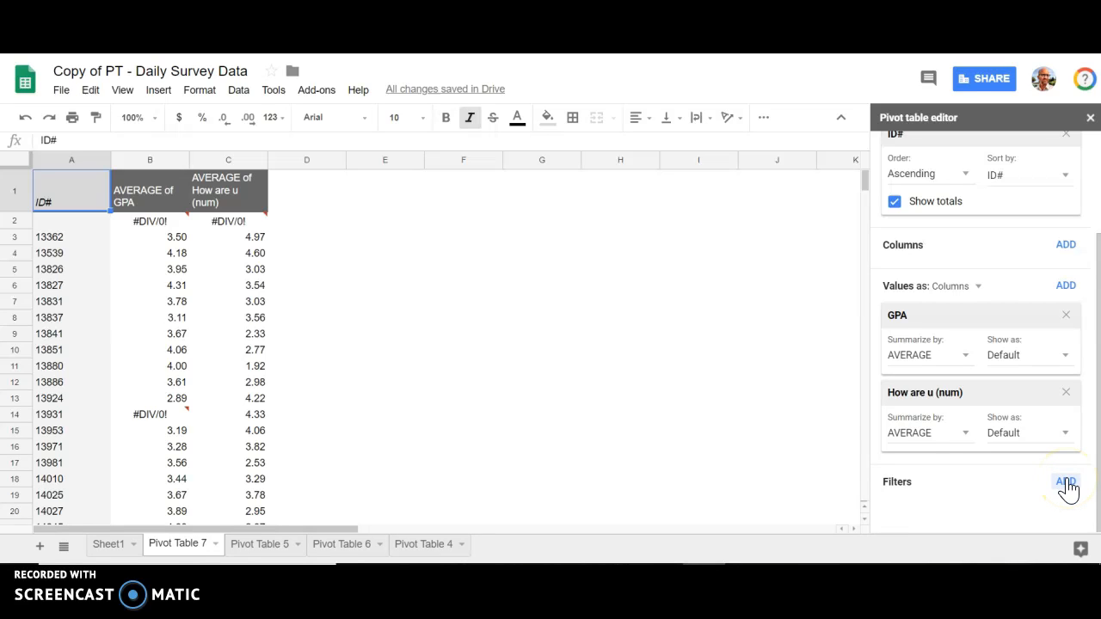
pyautogui.click(1067, 484)
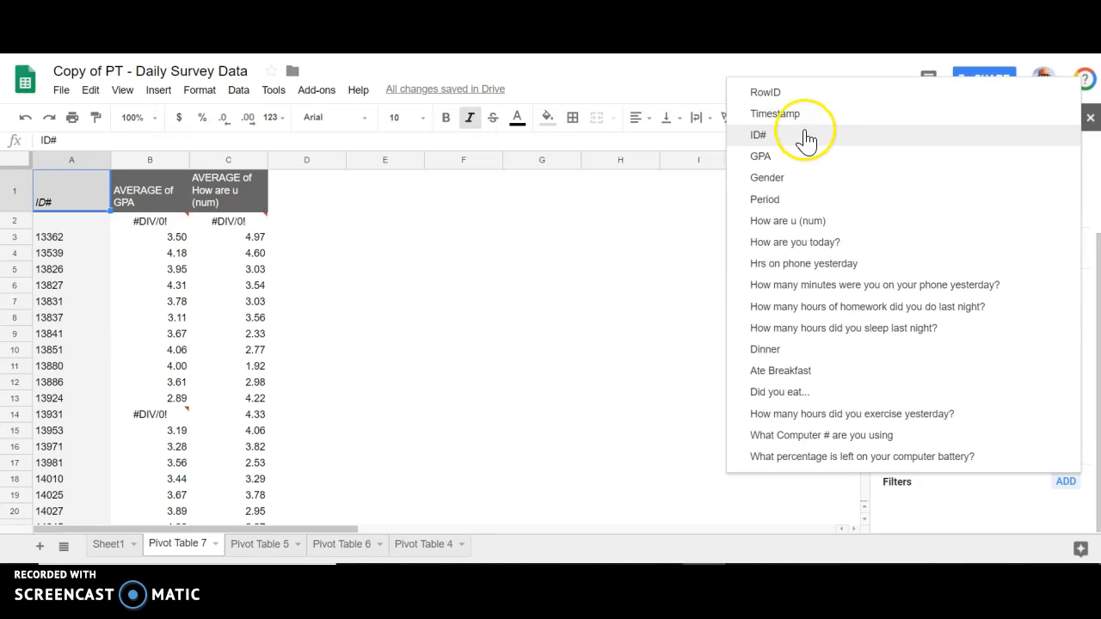
pyautogui.click(803, 140)
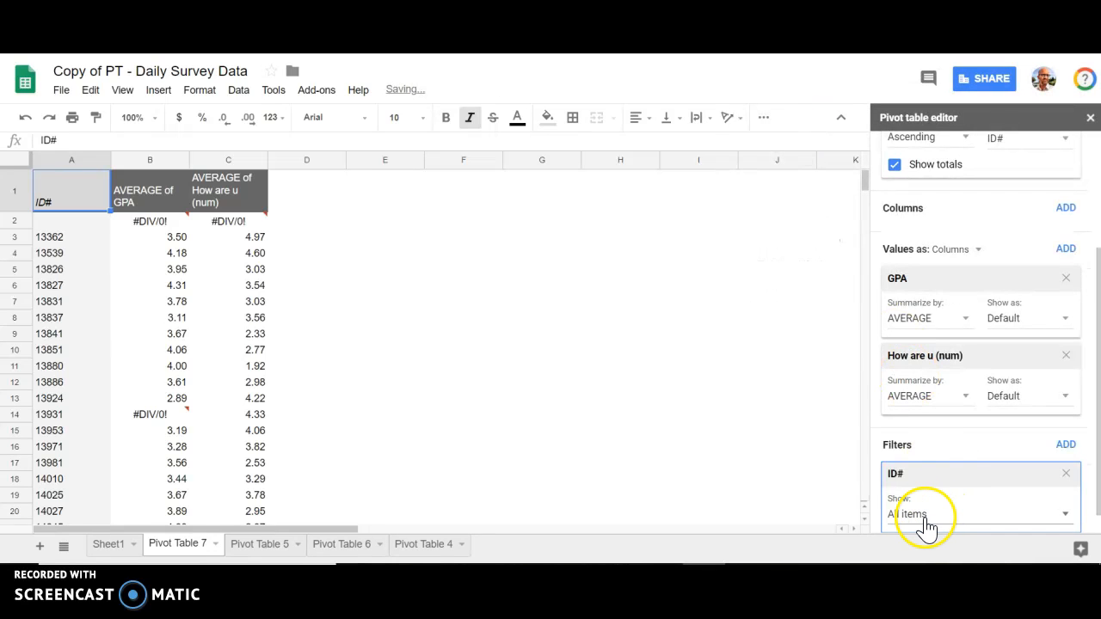
pyautogui.click(927, 516)
pyautogui.click(946, 362)
pyautogui.click(938, 484)
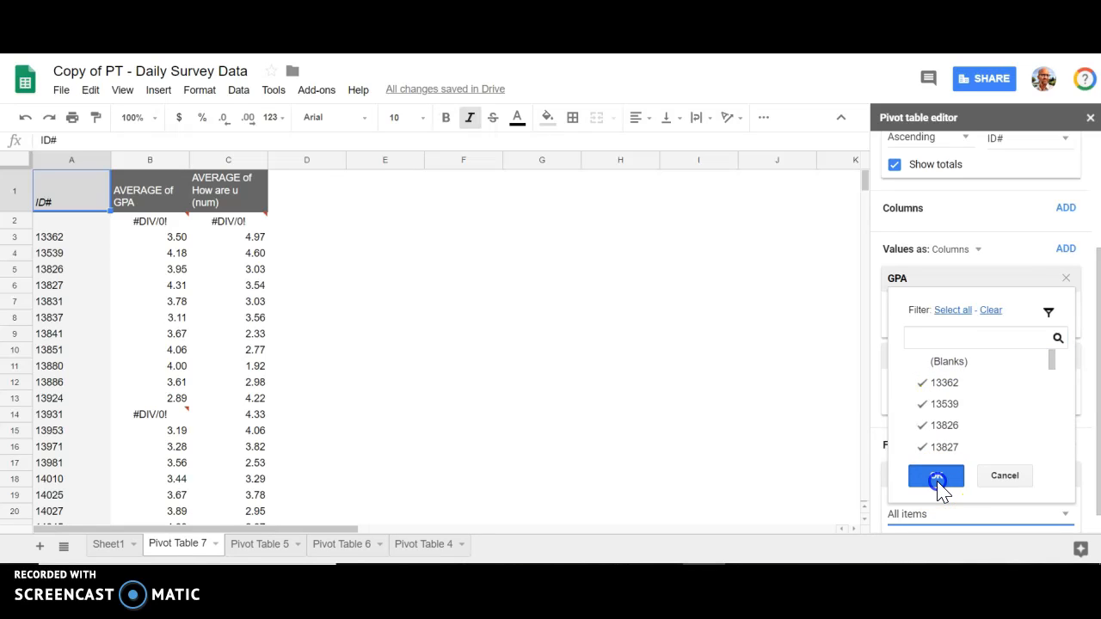
# - Add a GPA filter to the pivot table that excludes (Blanks)
pyautogui.click(1065, 446)
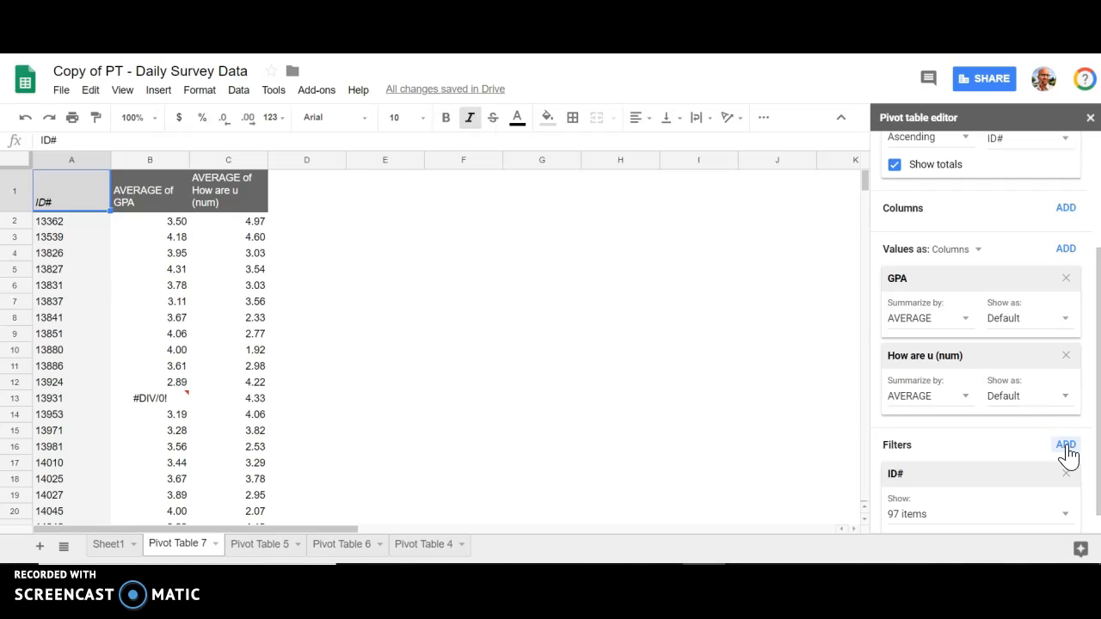
pyautogui.click(1065, 447)
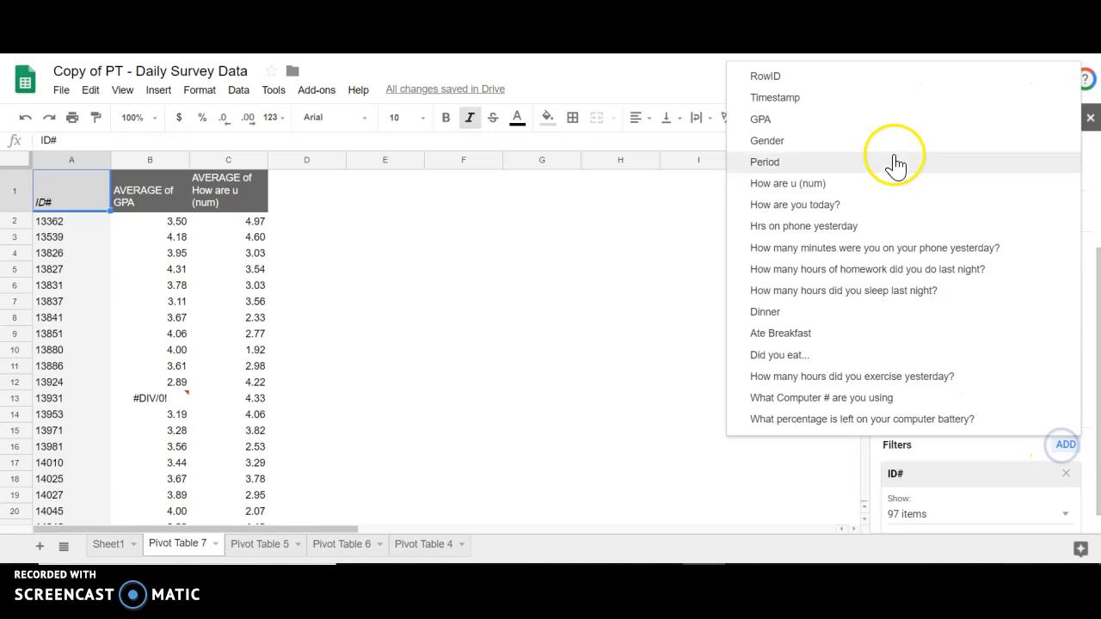
pyautogui.click(860, 120)
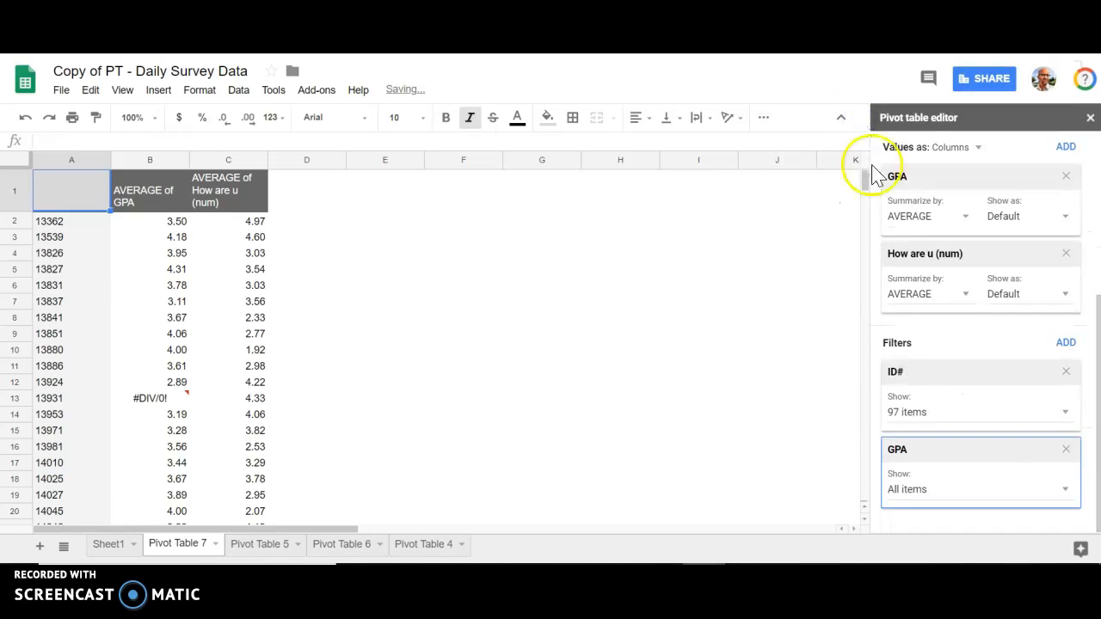
pyautogui.click(921, 490)
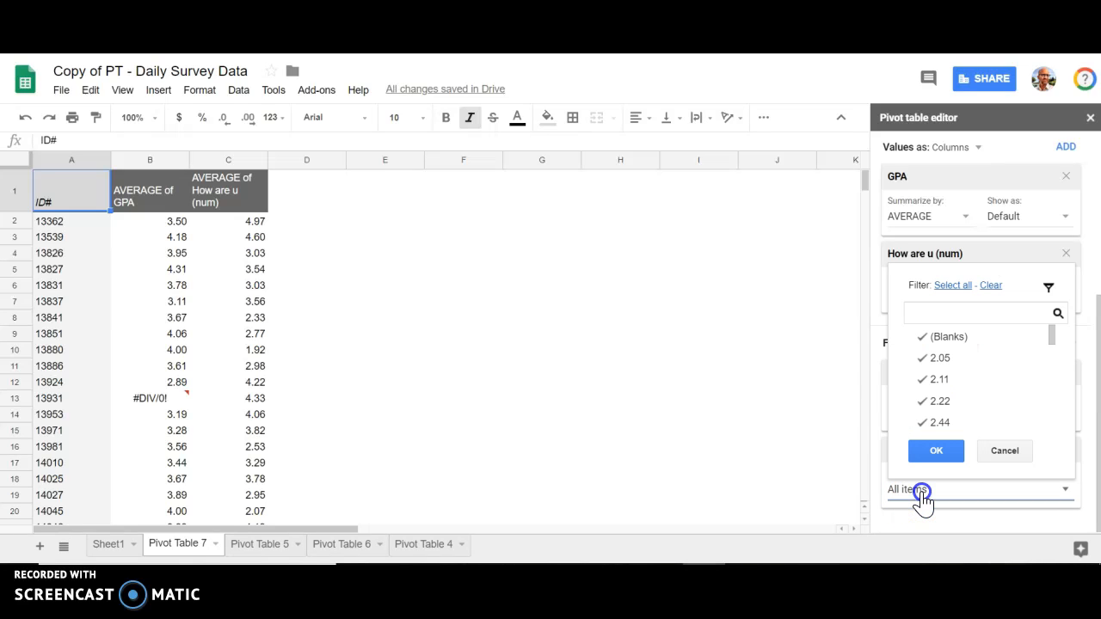
pyautogui.click(947, 341)
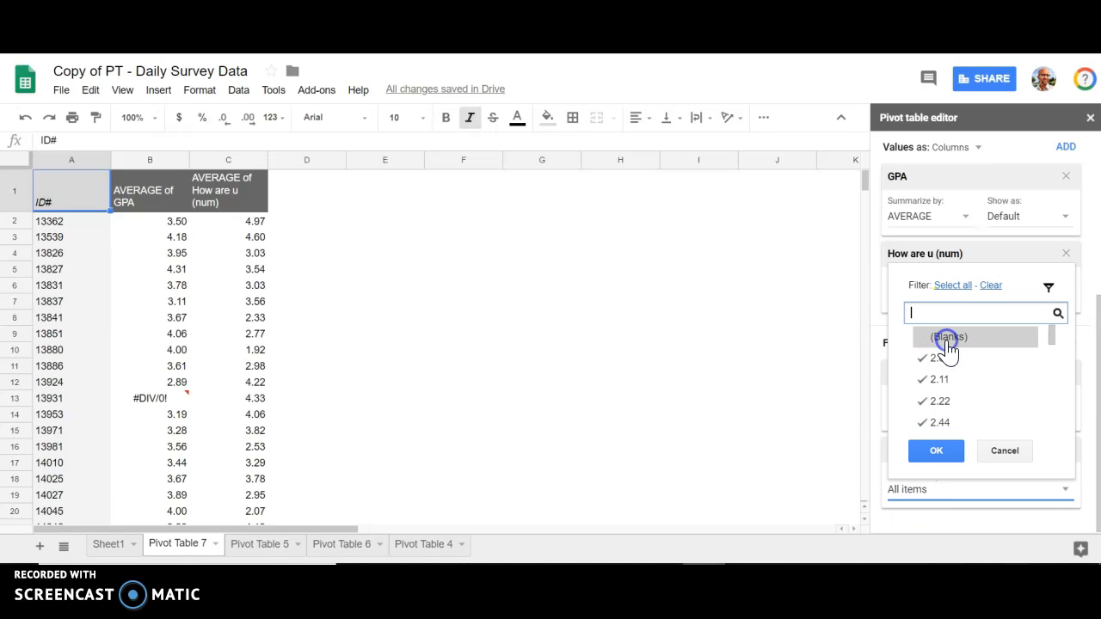
pyautogui.click(936, 451)
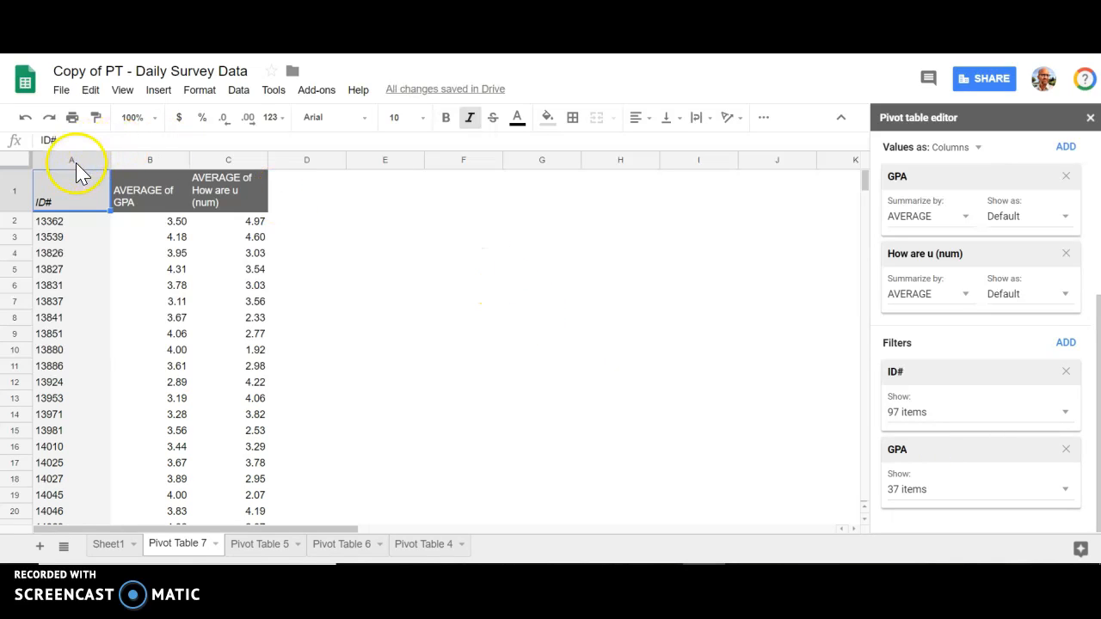
# - Insert a chart based on pivot table columns A through C
pyautogui.moveTo(76, 169); pyautogui.dragTo(221, 167)
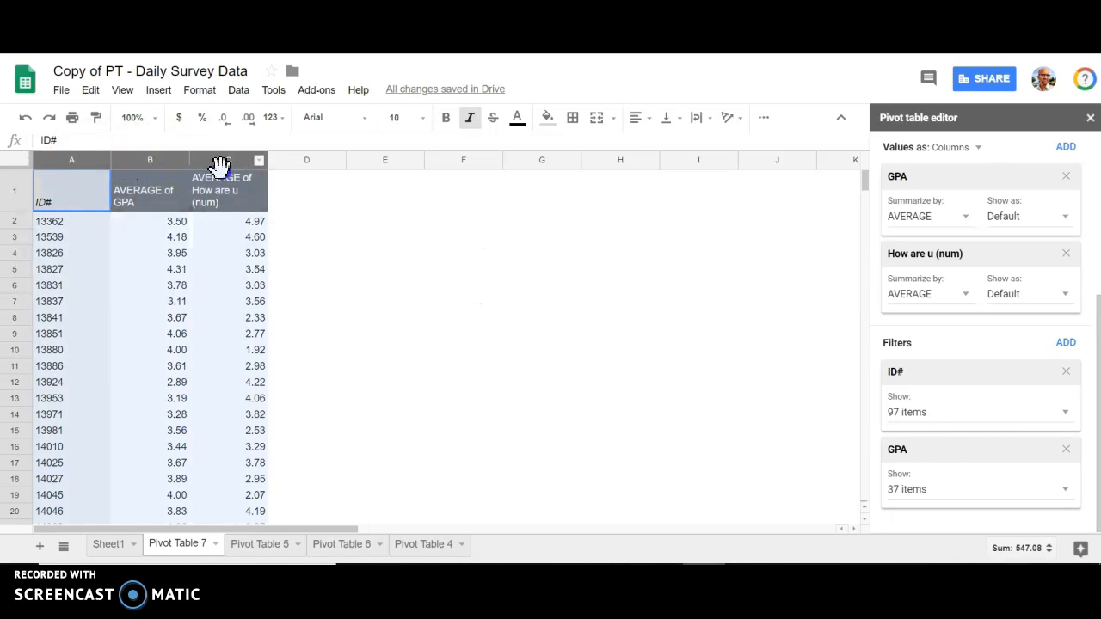
pyautogui.click(764, 117)
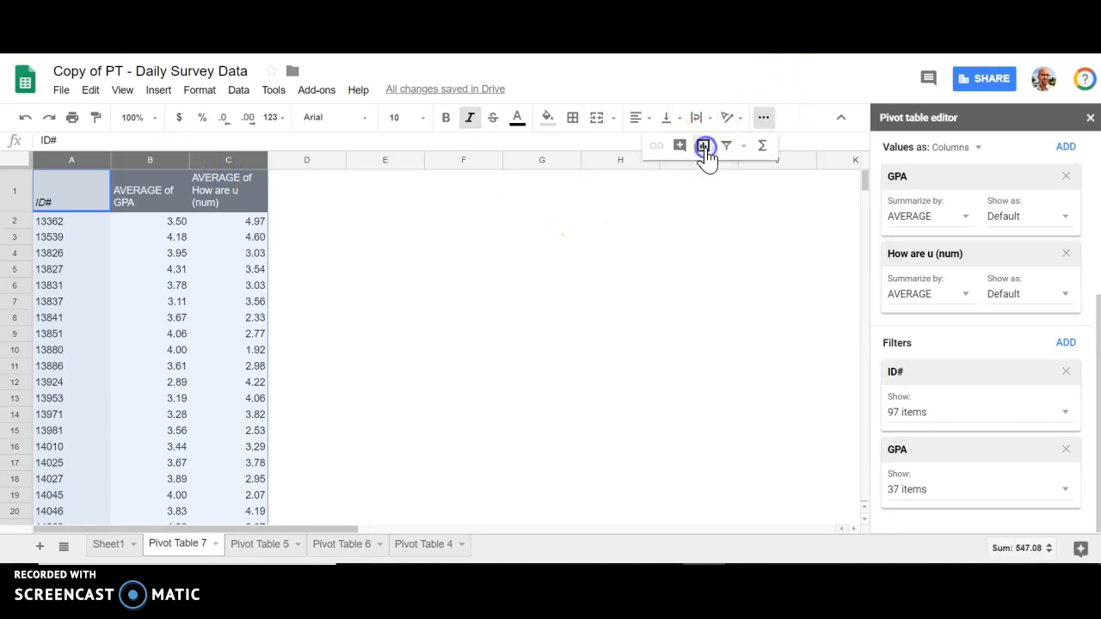
pyautogui.click(703, 145)
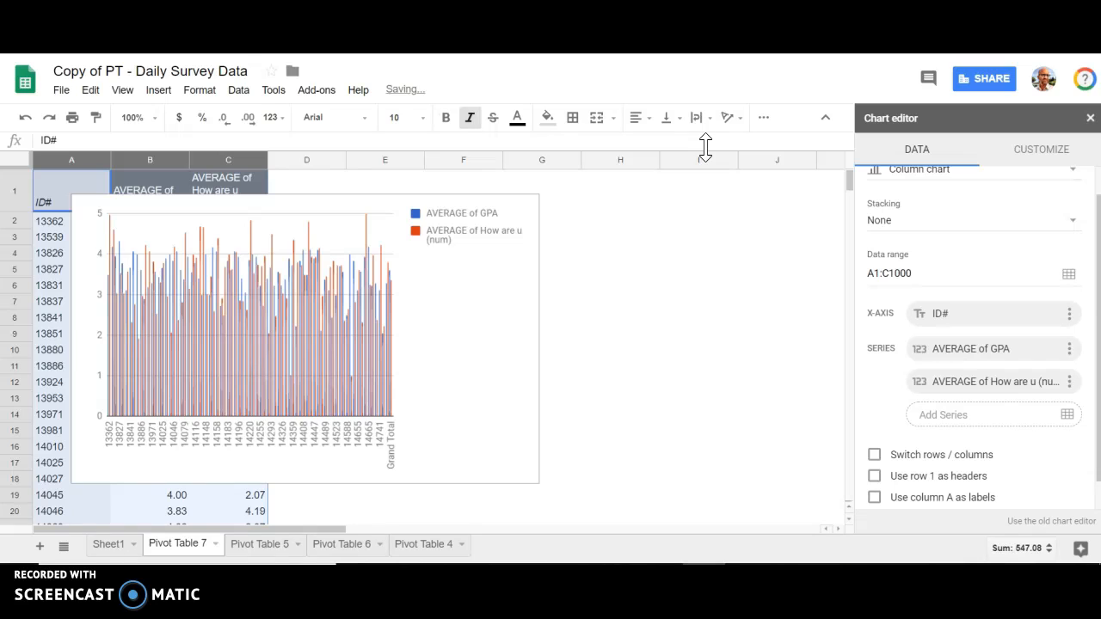
# - Change the new chart's type from column to scatter chart
pyautogui.scroll(1, 949, 239)
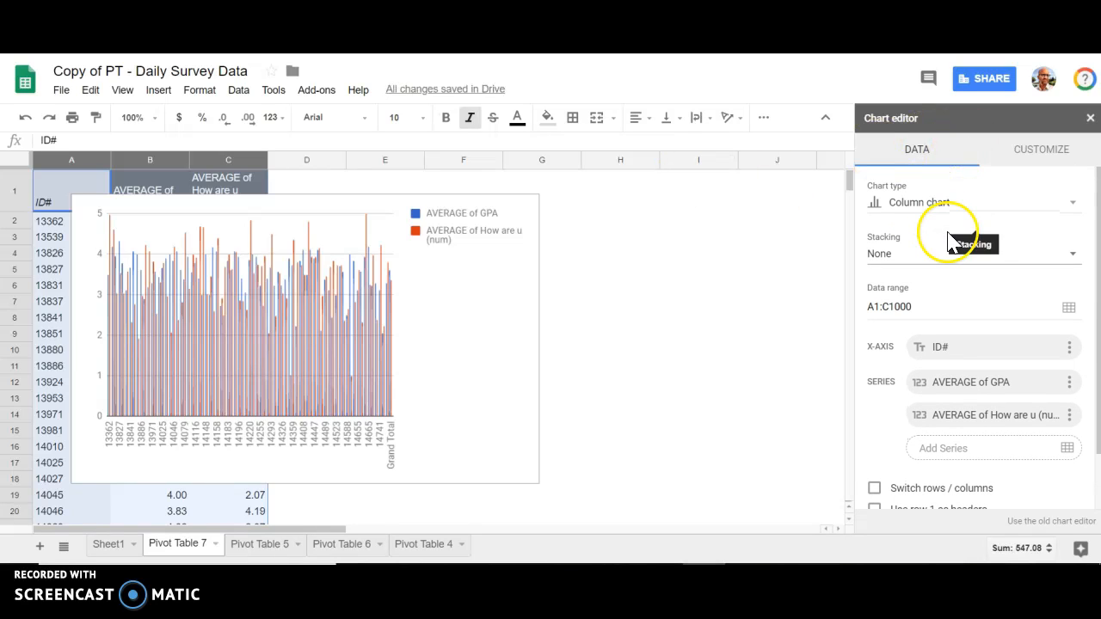
pyautogui.click(935, 207)
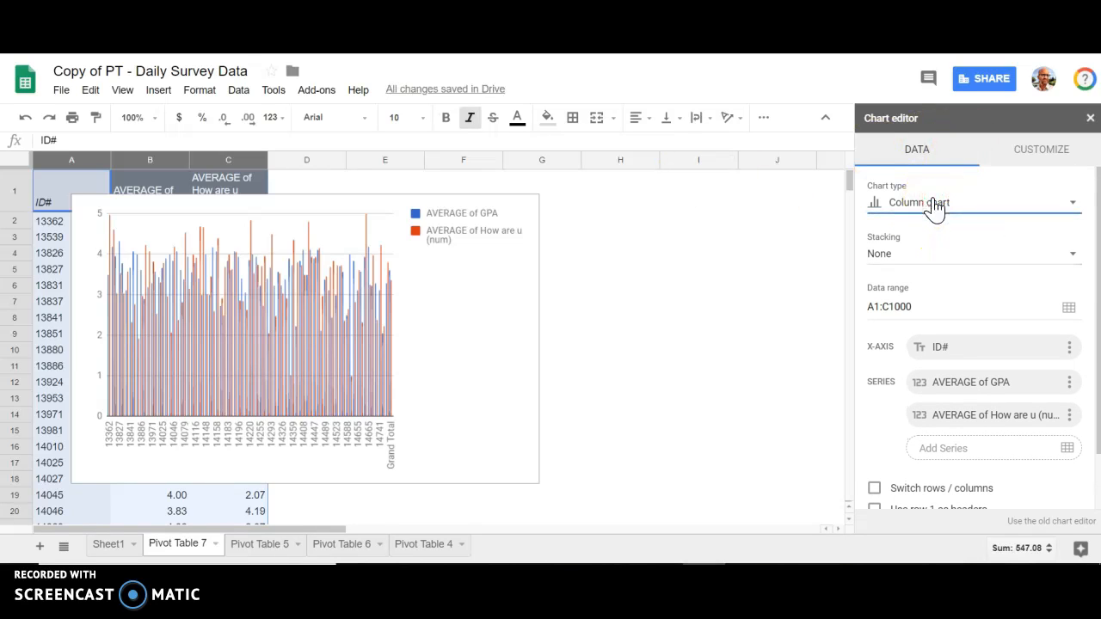
pyautogui.click(935, 211)
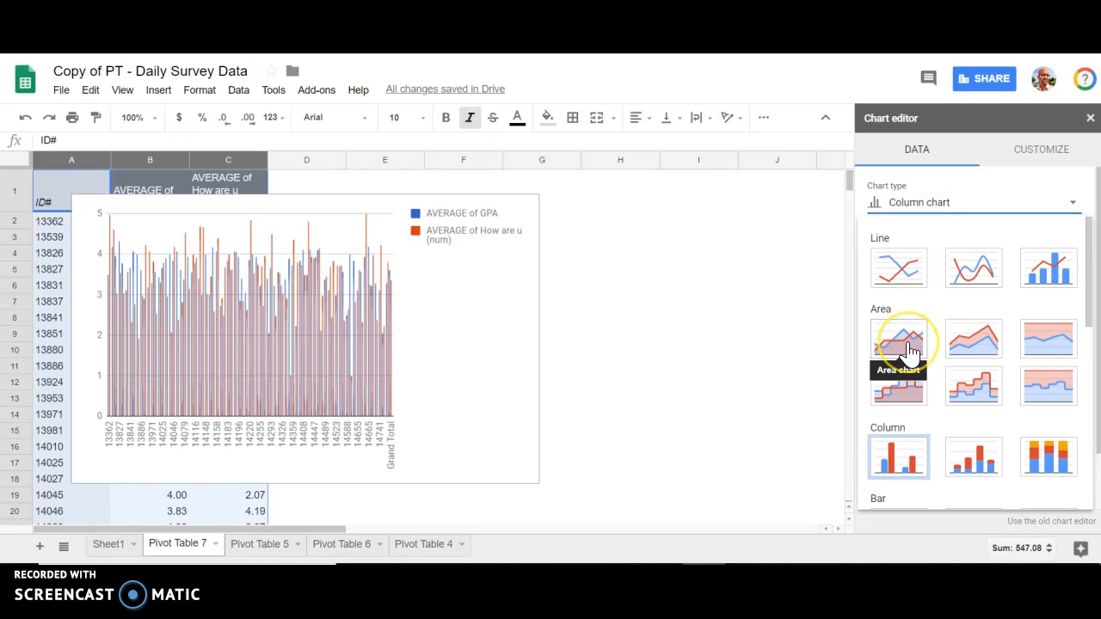
pyautogui.scroll(-1, 912, 351)
pyautogui.scroll(-5, 910, 350)
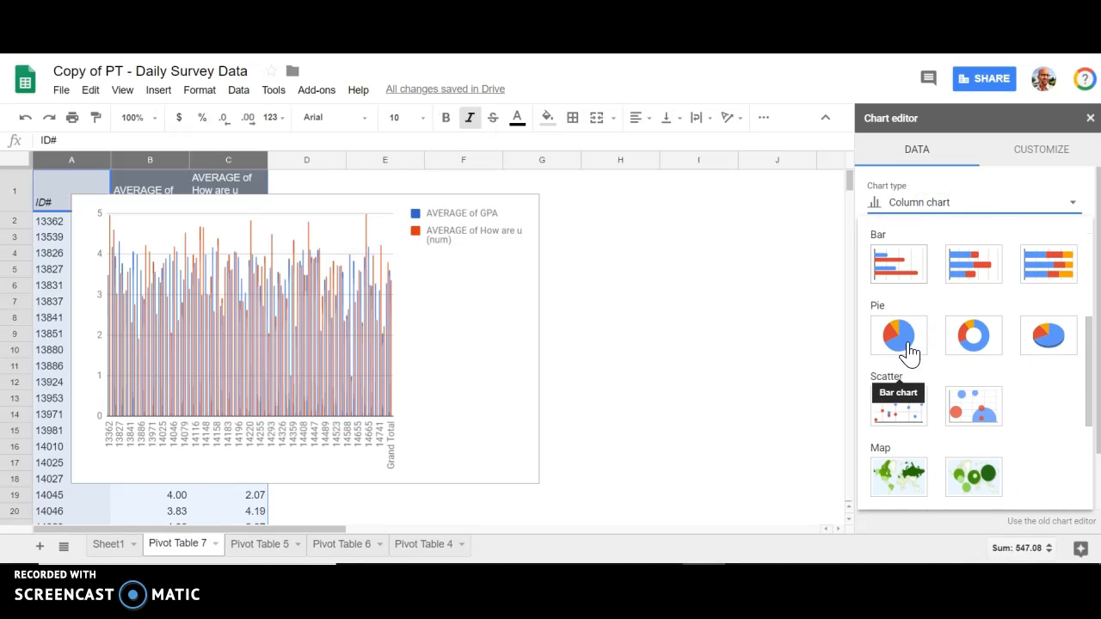
pyautogui.click(903, 397)
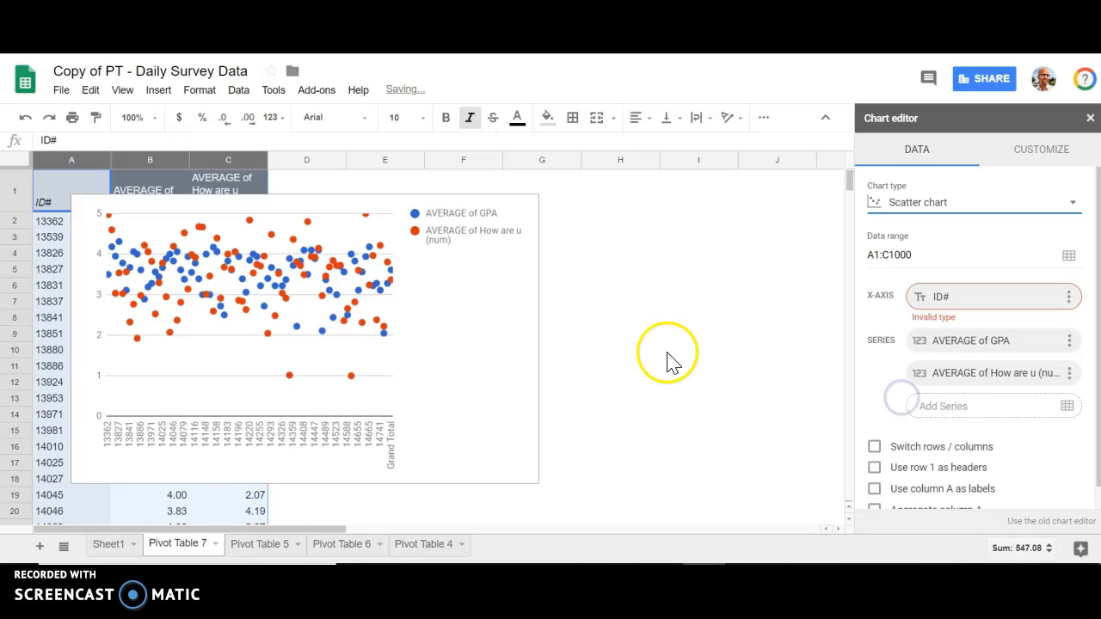
# - Move the scatter chart beside the pivot table so it no longer covers columns A to C
pyautogui.click(361, 204)
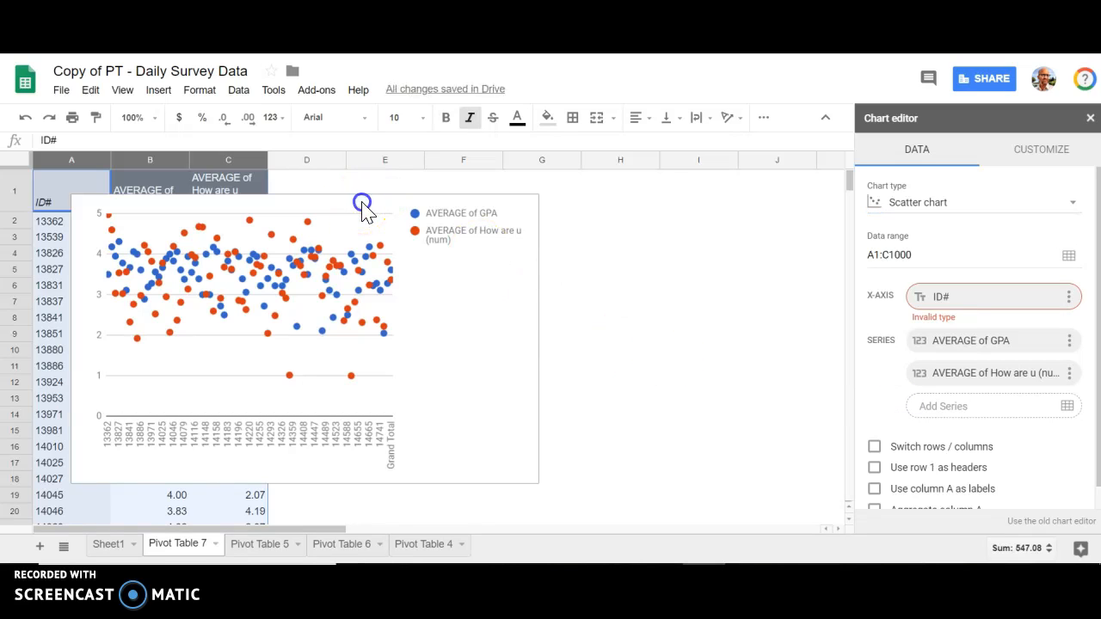
pyautogui.click(505, 216)
pyautogui.moveTo(336, 214); pyautogui.dragTo(568, 205)
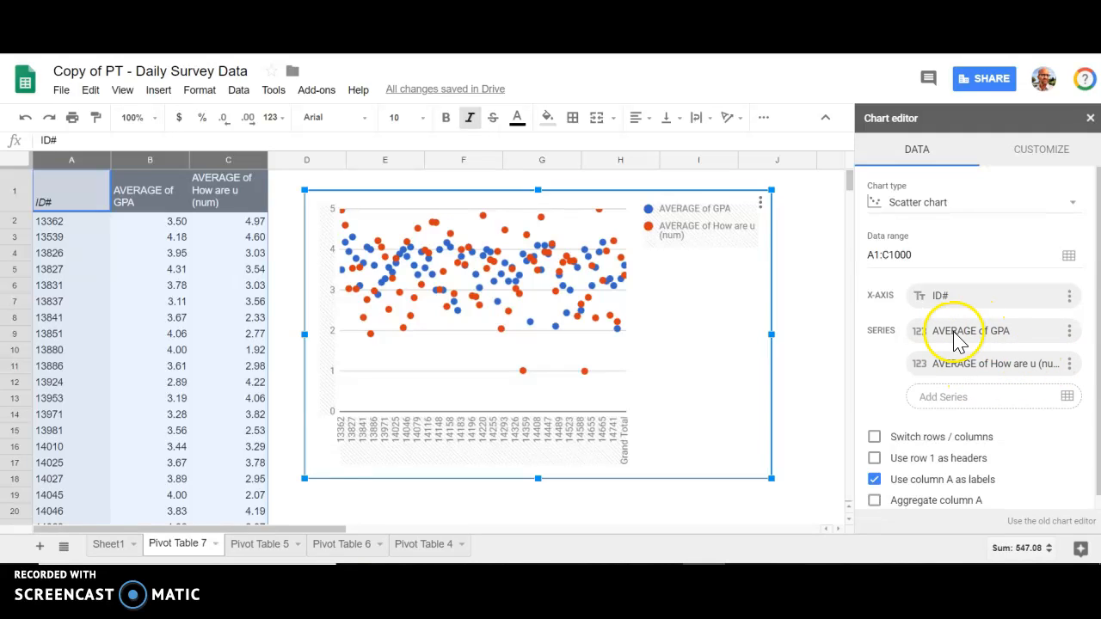
# - Remove the AVERAGE of How are u (num) series from the scatter chart and set the x-axis data range to C1:C80
pyautogui.click(1070, 365)
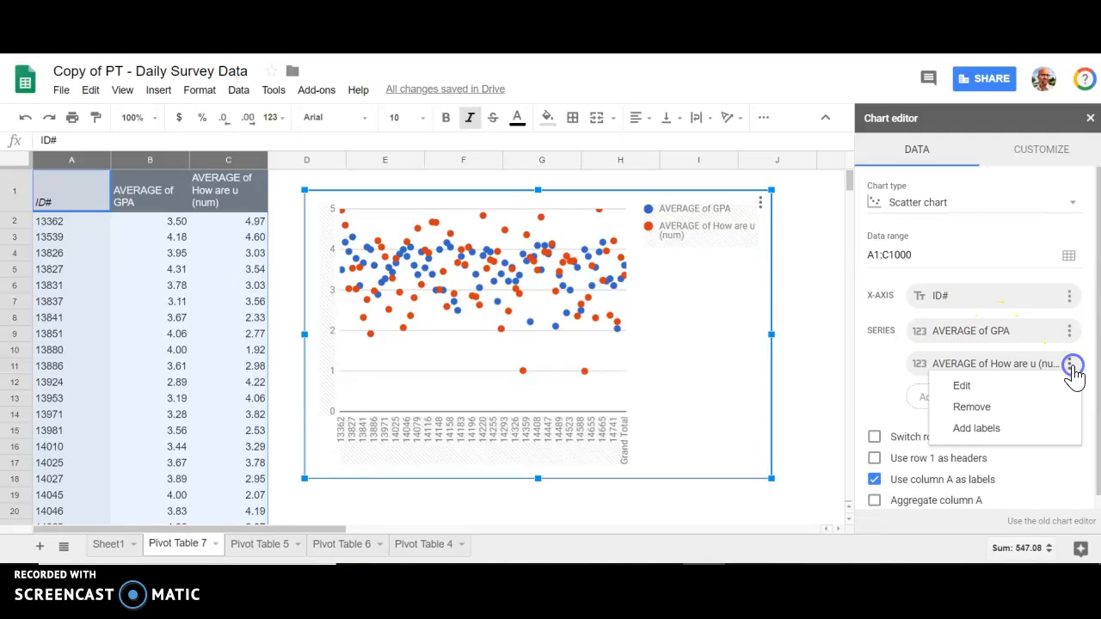
pyautogui.click(999, 410)
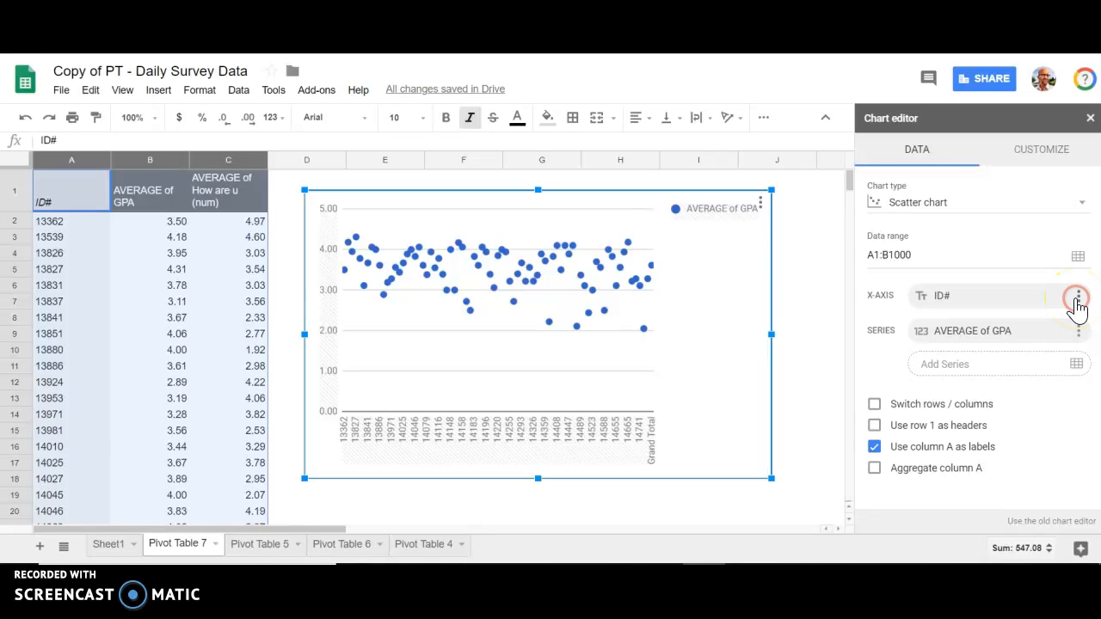
pyautogui.click(1078, 297)
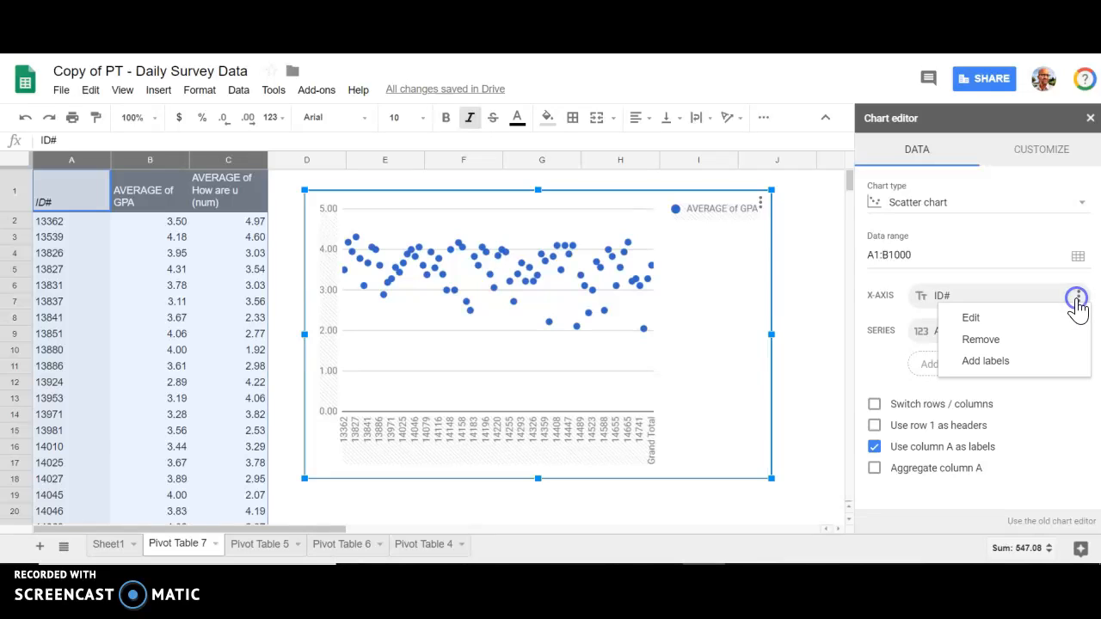
pyautogui.click(1011, 324)
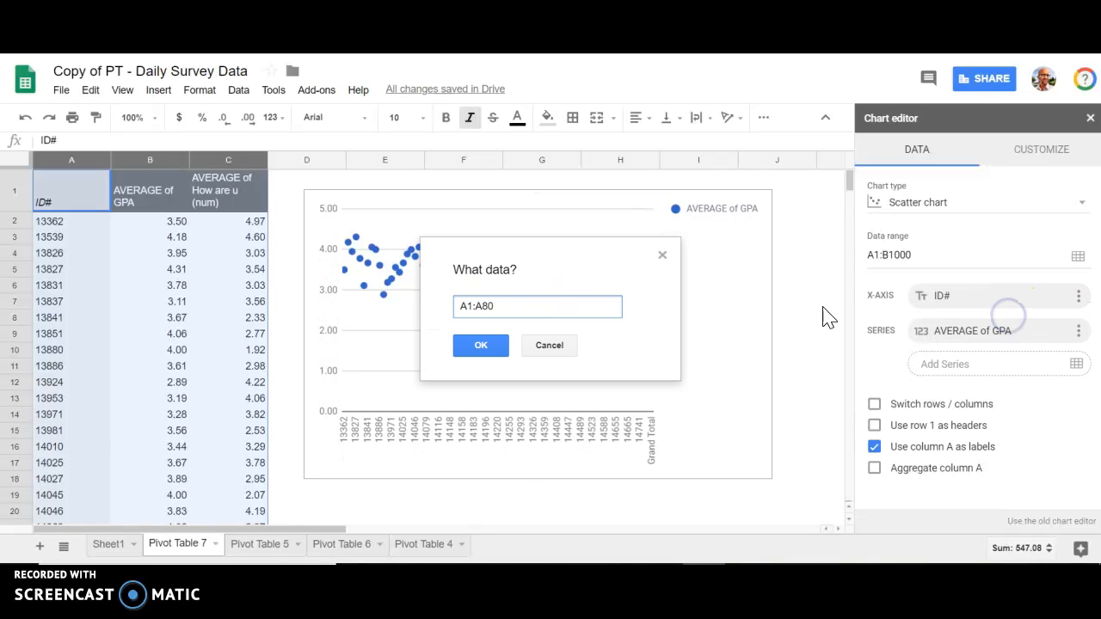
pyautogui.click(505, 305)
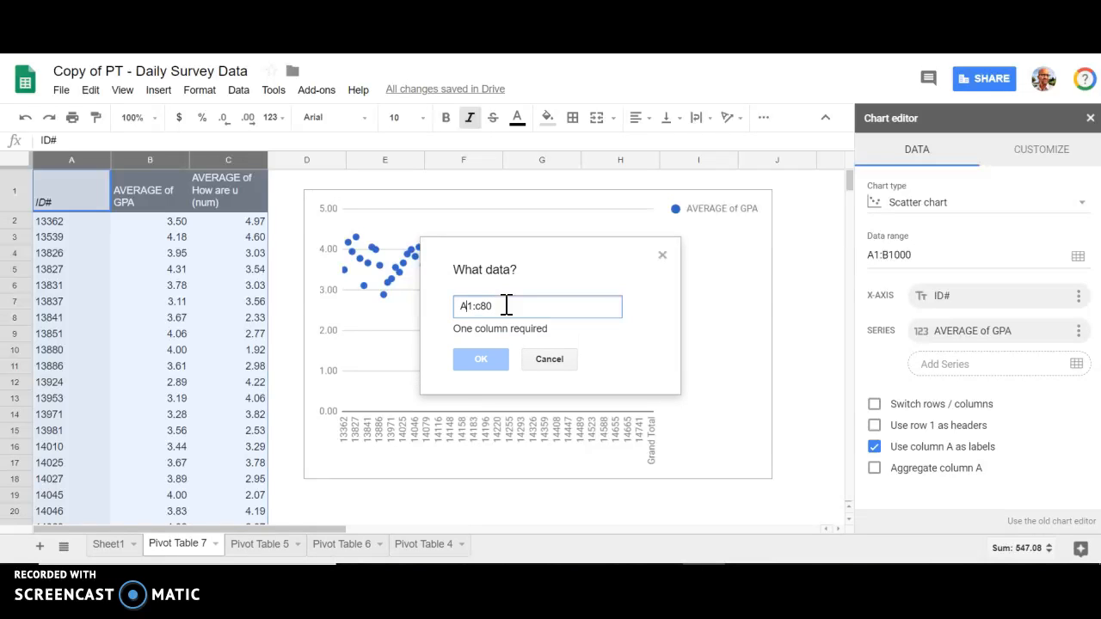
pyautogui.click(483, 363)
pyautogui.click(485, 349)
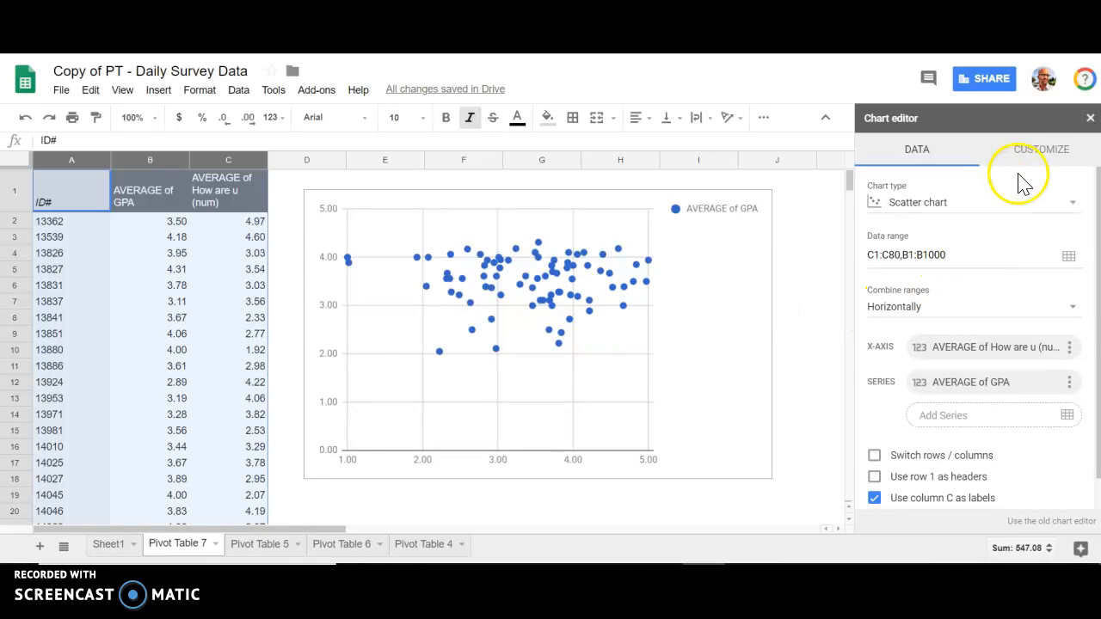
# - Add a trendline to the AVERAGE of GPA series of the scatter chart
pyautogui.click(1032, 153)
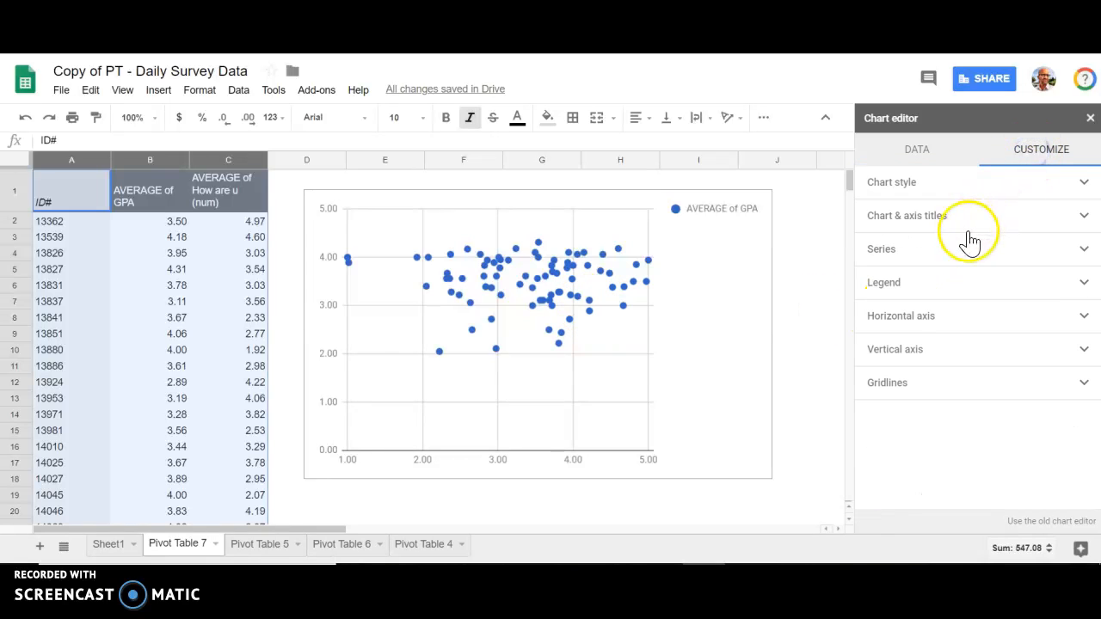
pyautogui.click(895, 251)
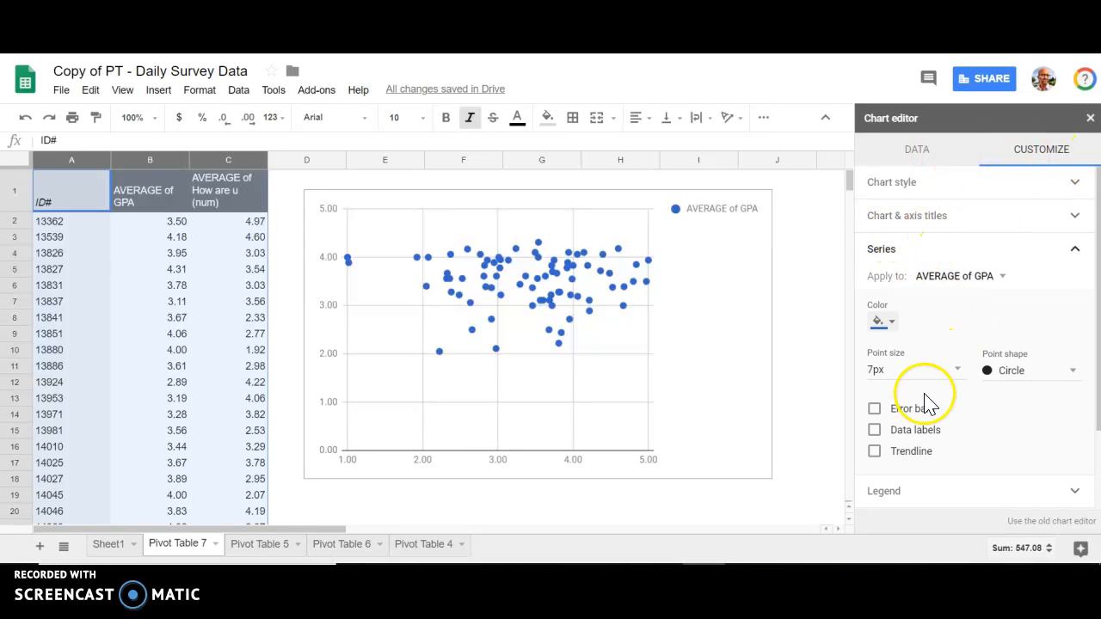
pyautogui.click(873, 452)
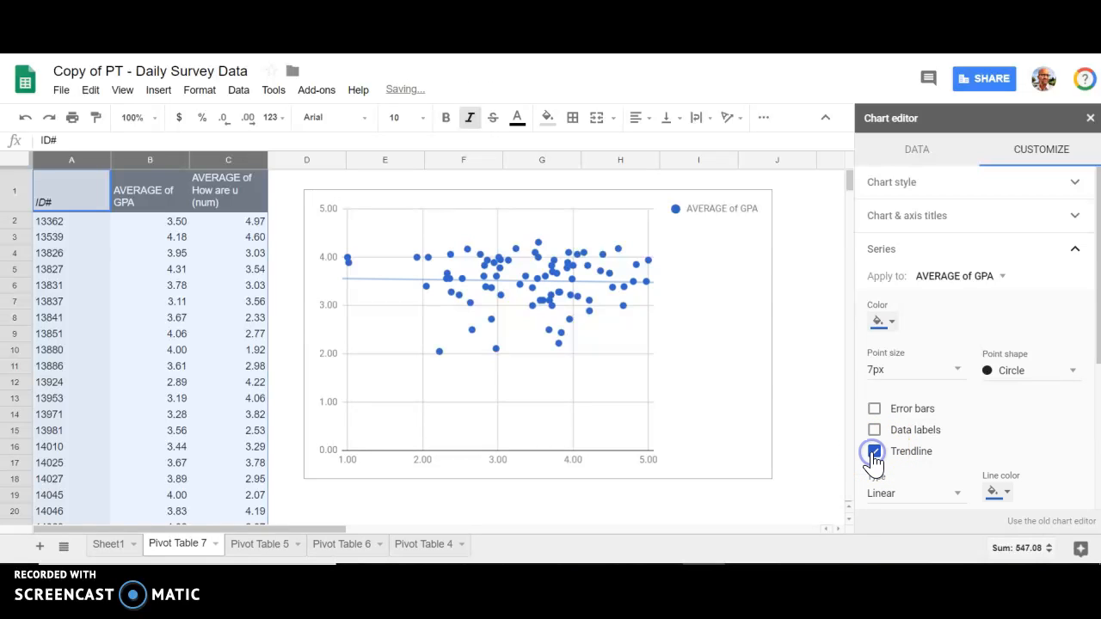
# - Set the type of the AVERAGE of GPA trendline to Exponential
pyautogui.scroll(-1, 956, 439)
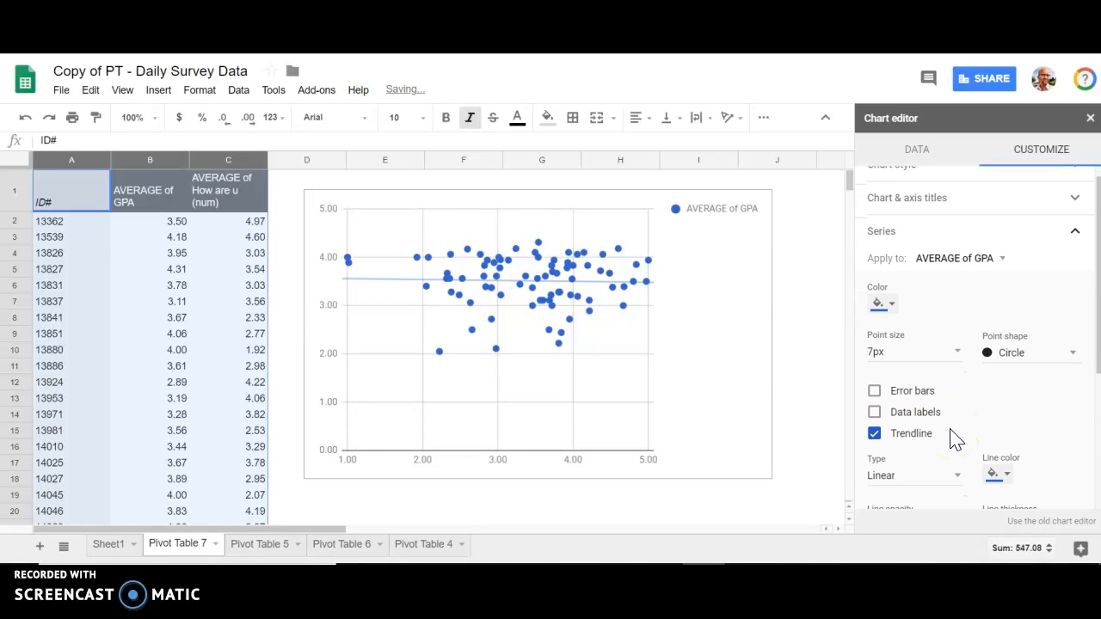
pyautogui.scroll(-2, 955, 439)
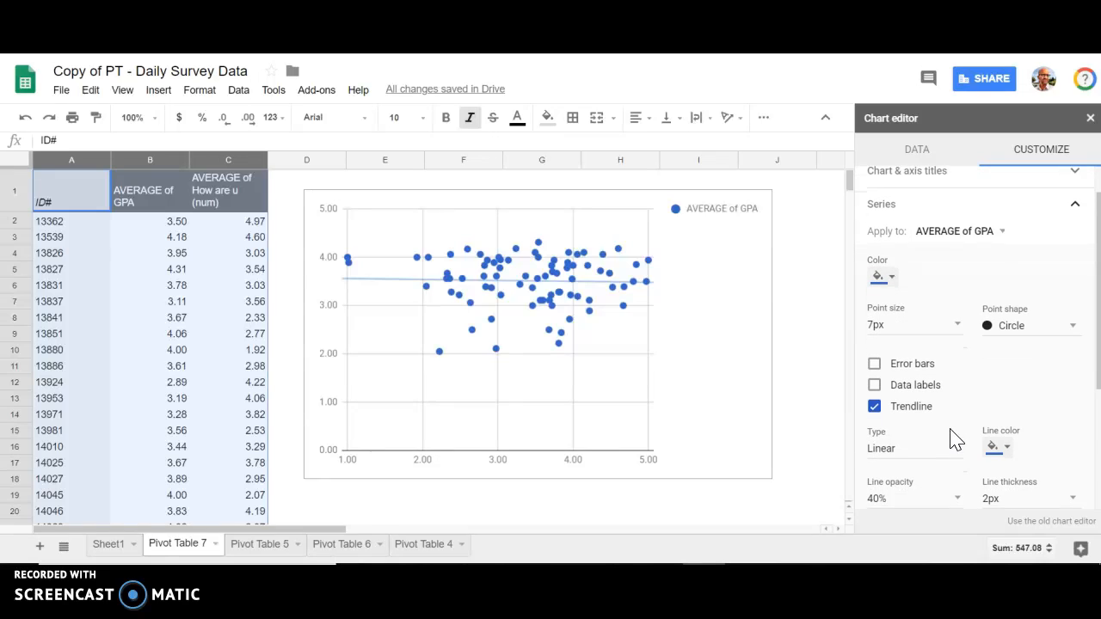
pyautogui.click(953, 436)
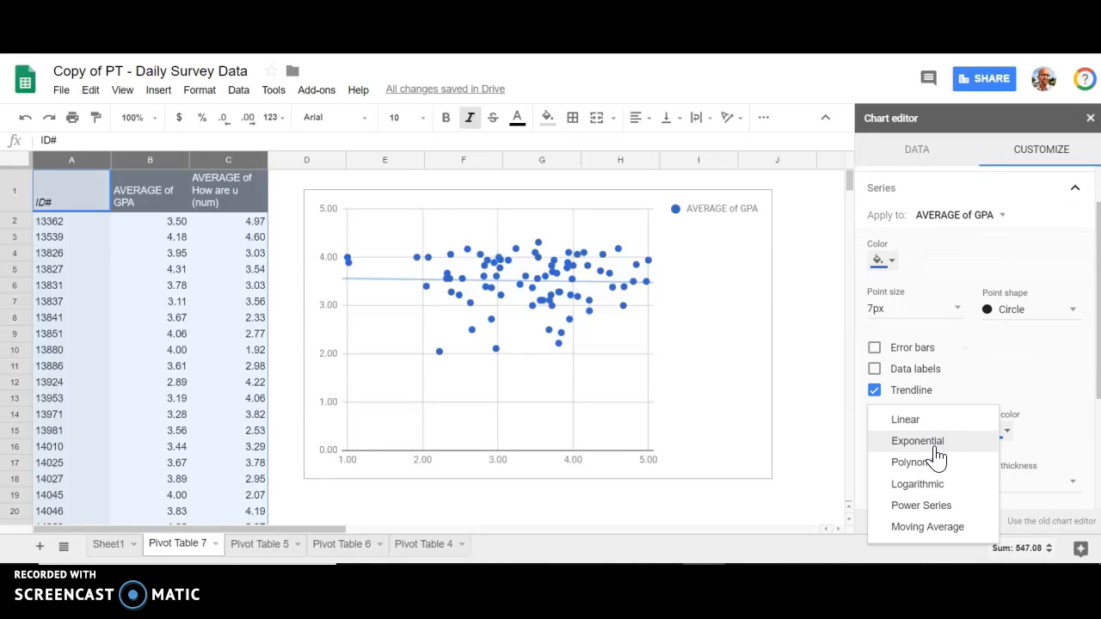
pyautogui.click(934, 443)
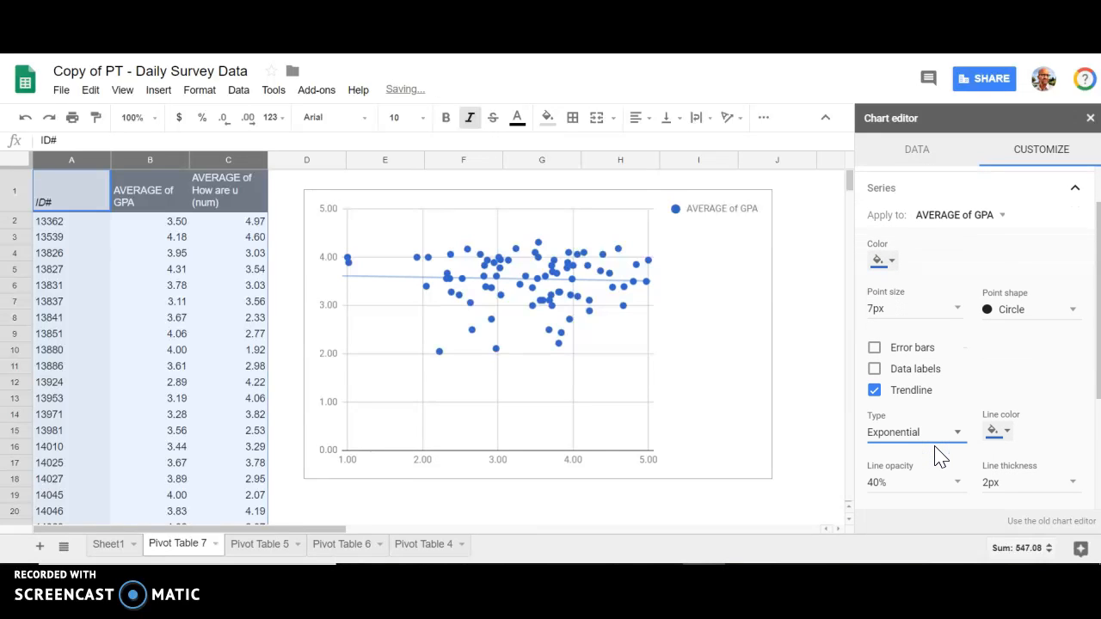
pyautogui.click(773, 399)
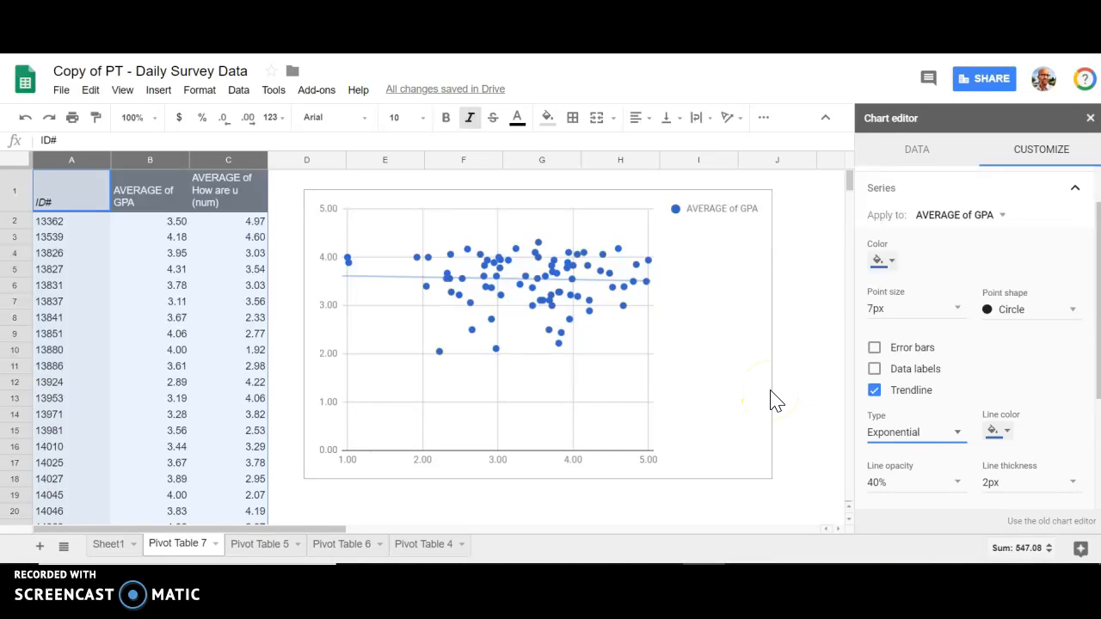